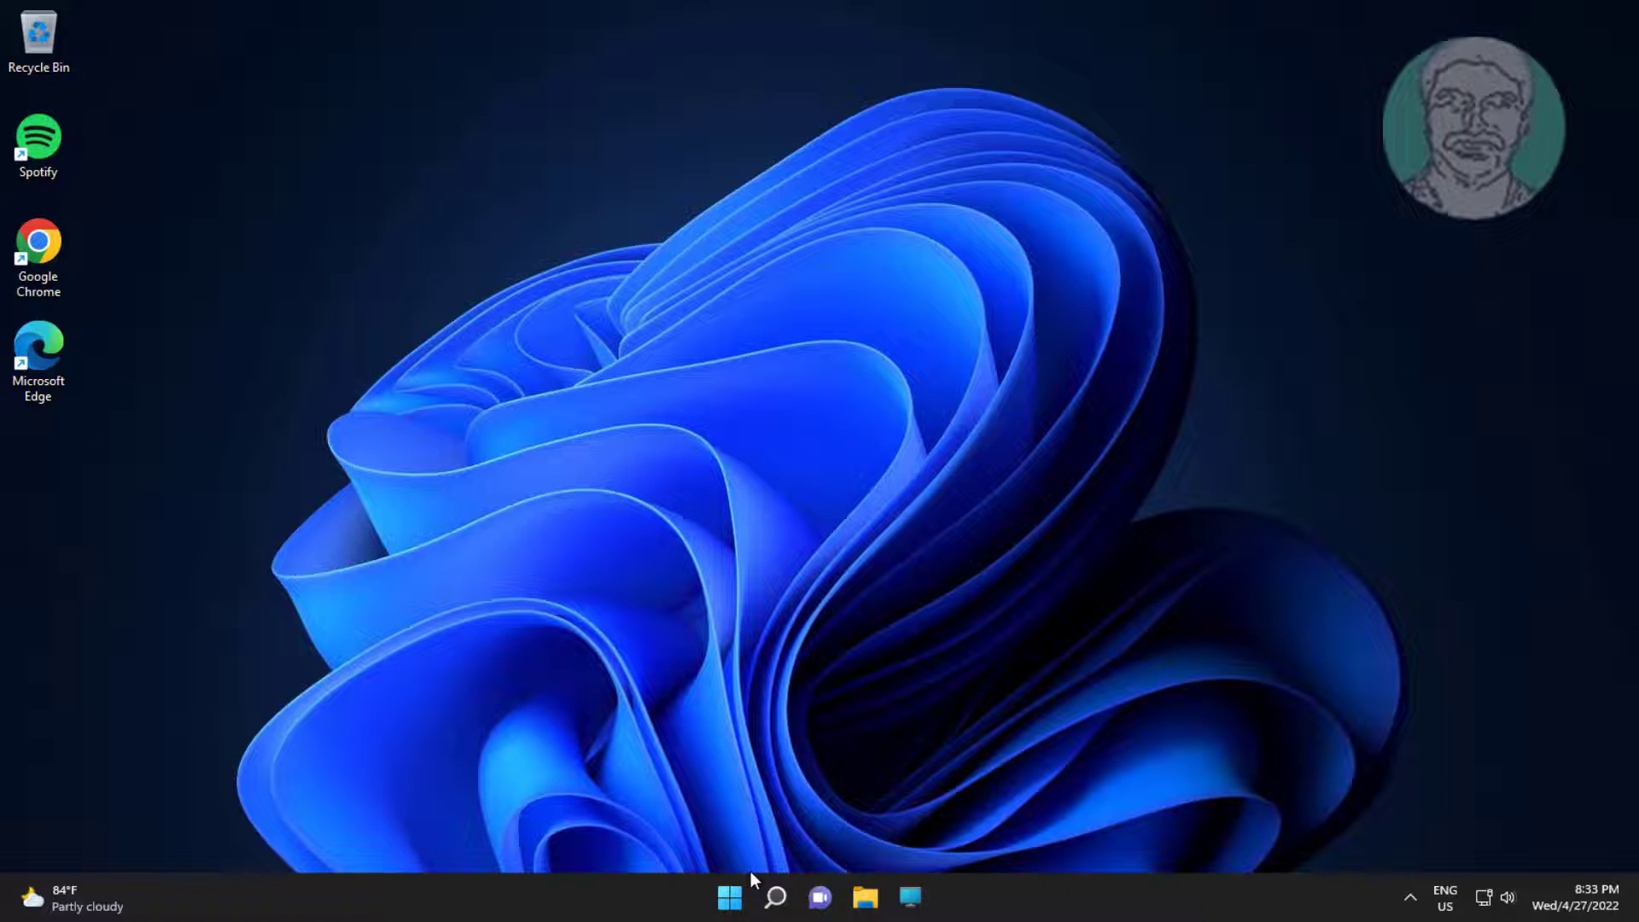
Open Settings and navigate to System › Troubleshoot › Other troubleshooters
{"action": "left_click", "coordinate": [729, 895]}
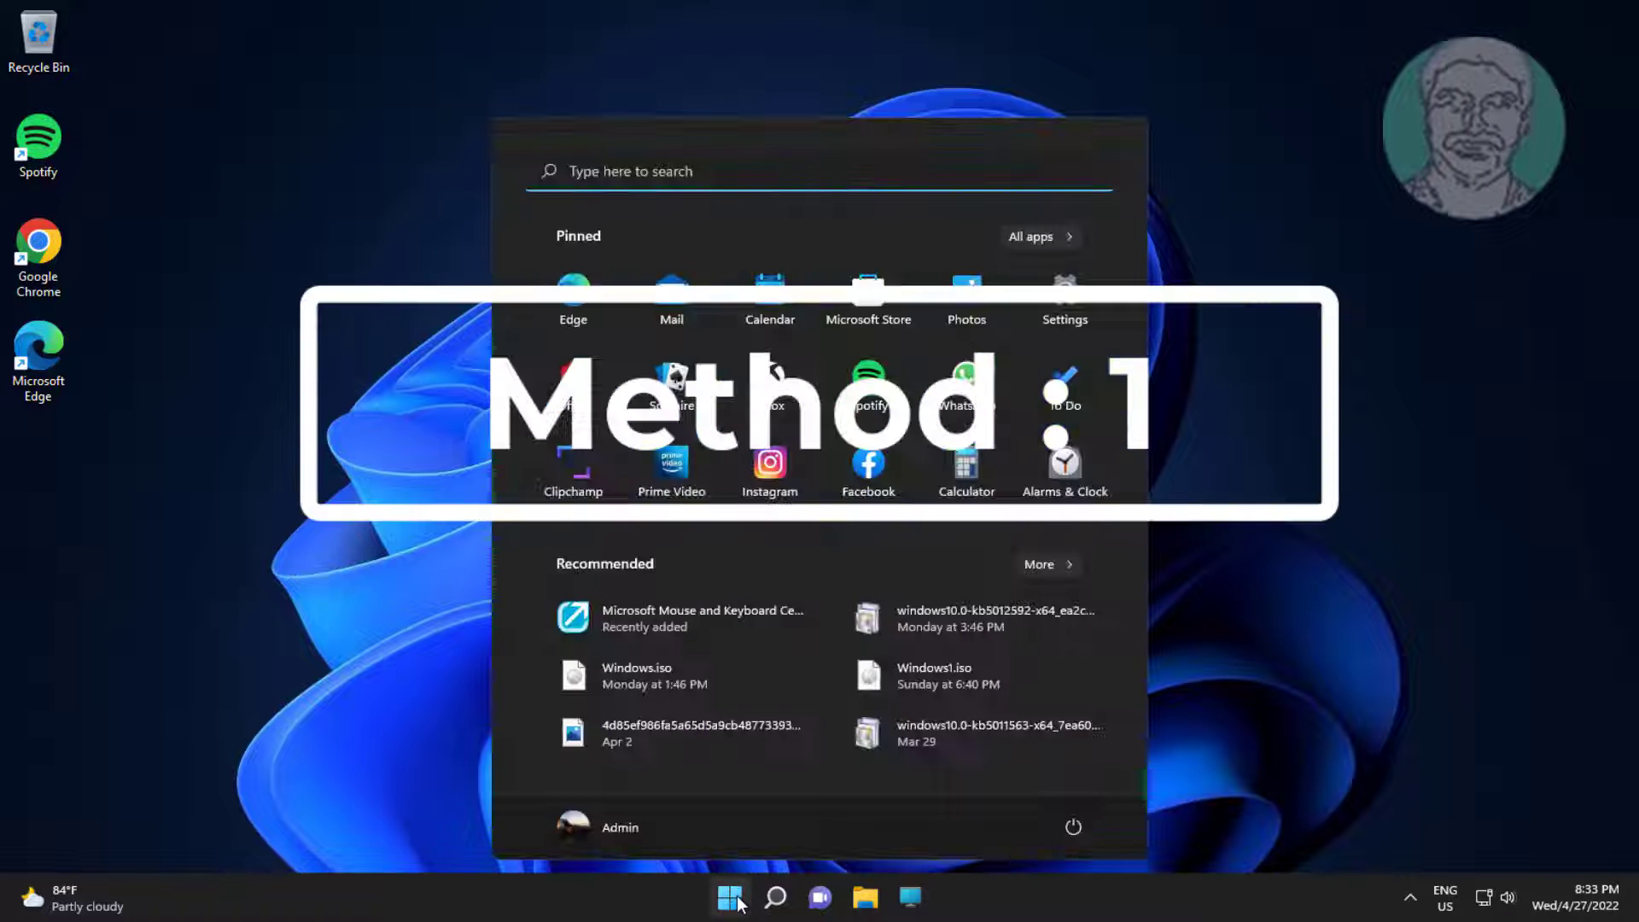
{"action": "left_click", "coordinate": [1077, 319]}
{"action": "scroll", "coordinate": [659, 713], "scroll_direction": "down", "scroll_amount": 5}
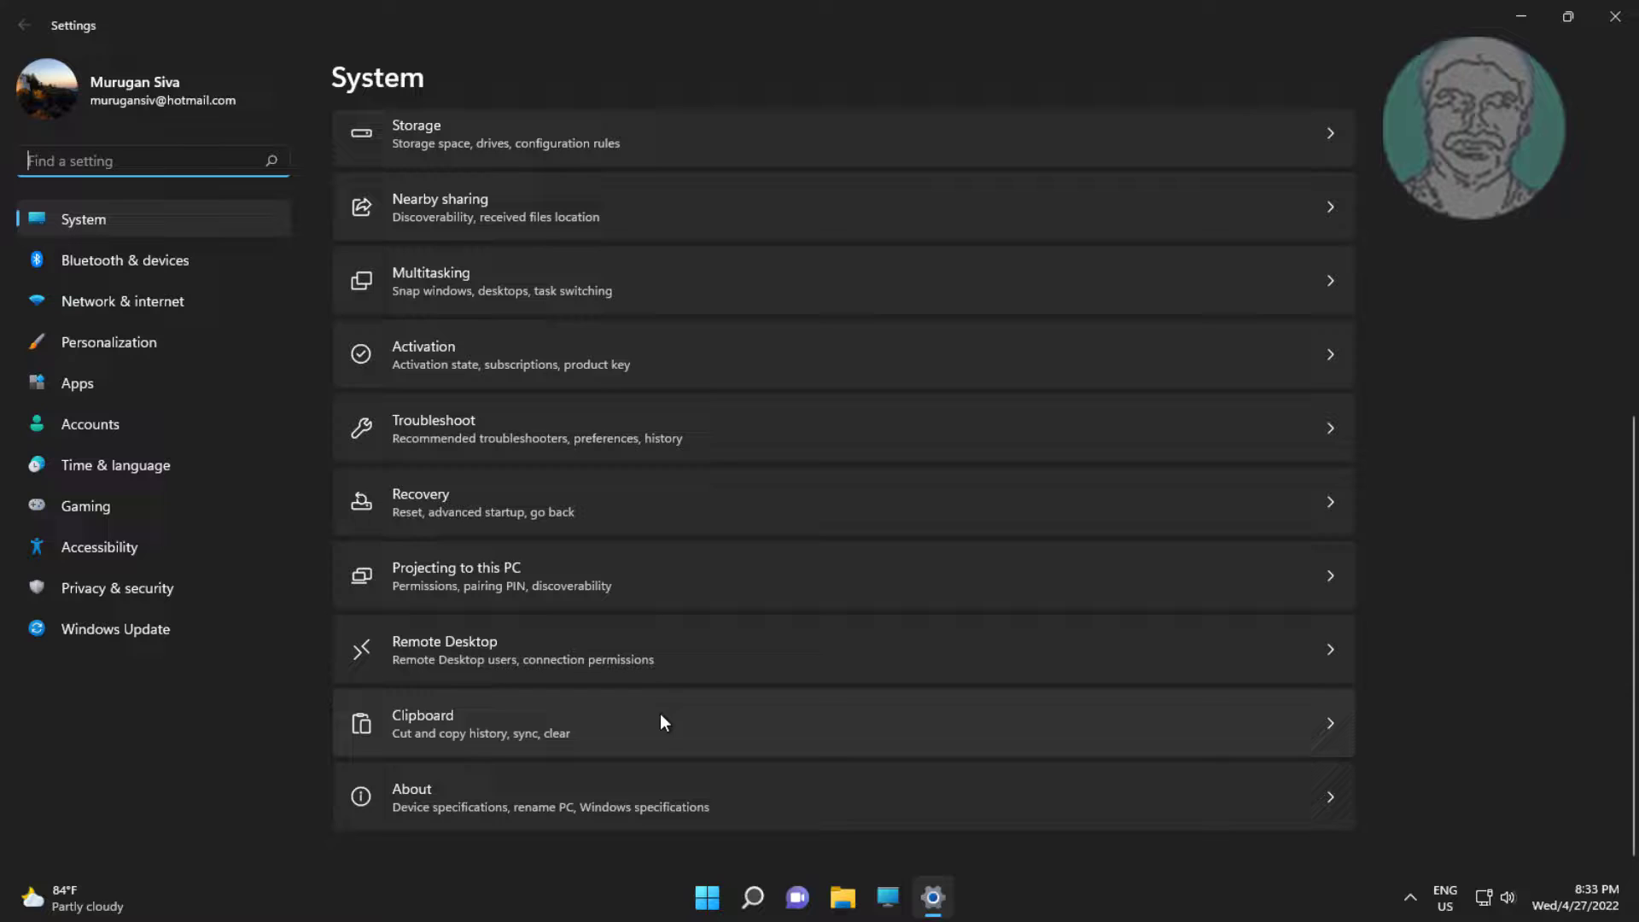
{"action": "left_click", "coordinate": [537, 452]}
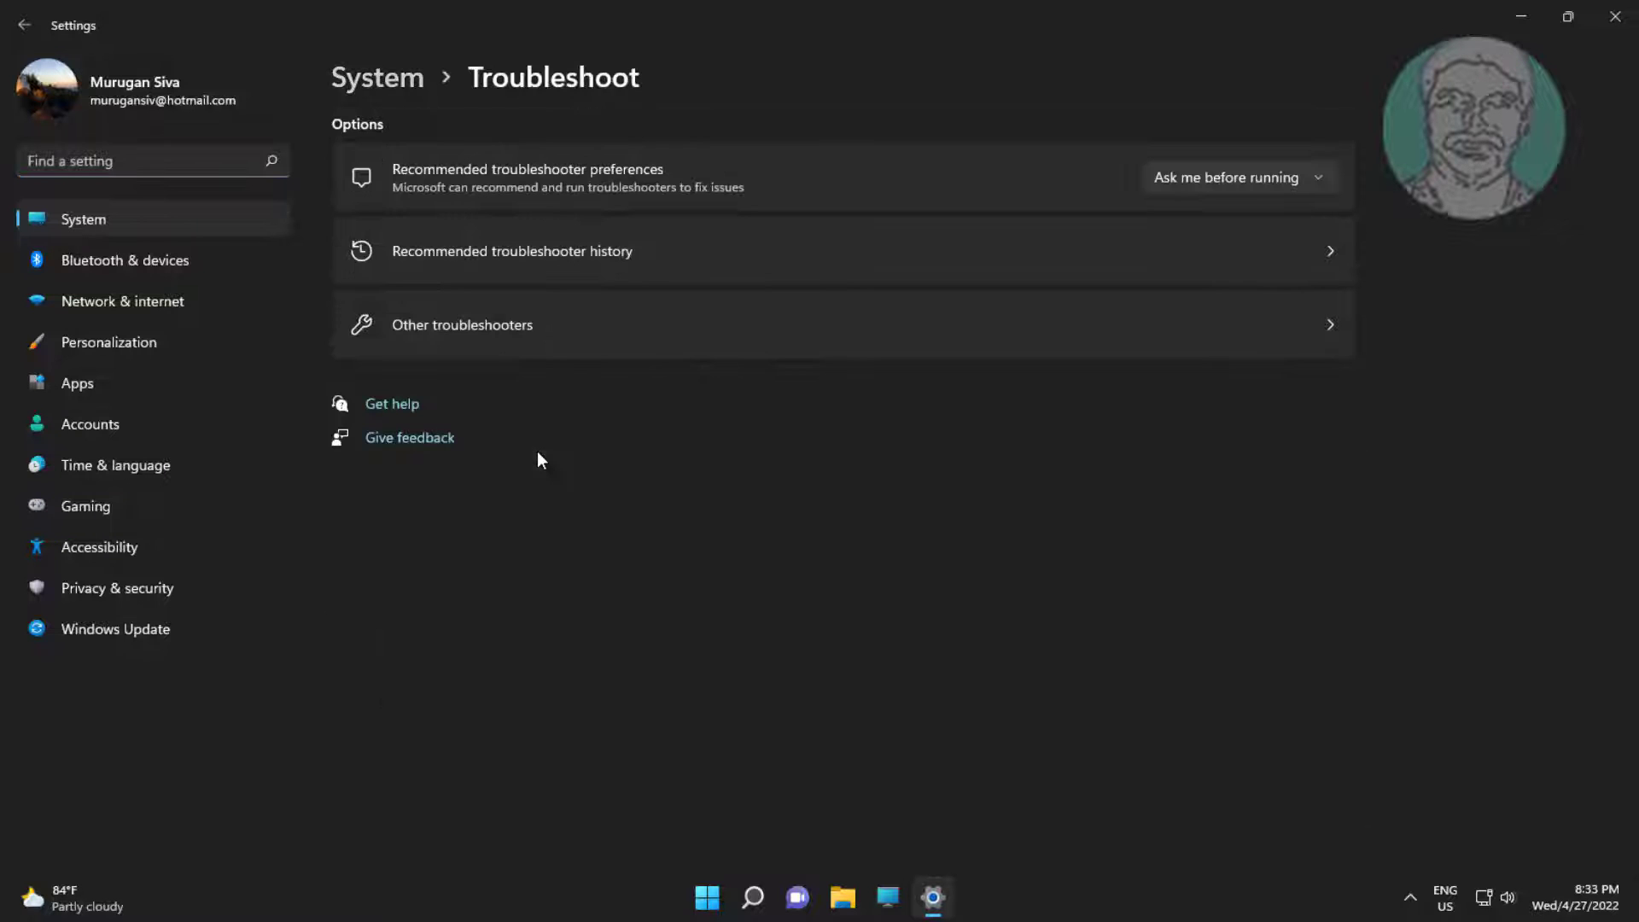
{"action": "left_click", "coordinate": [540, 348]}
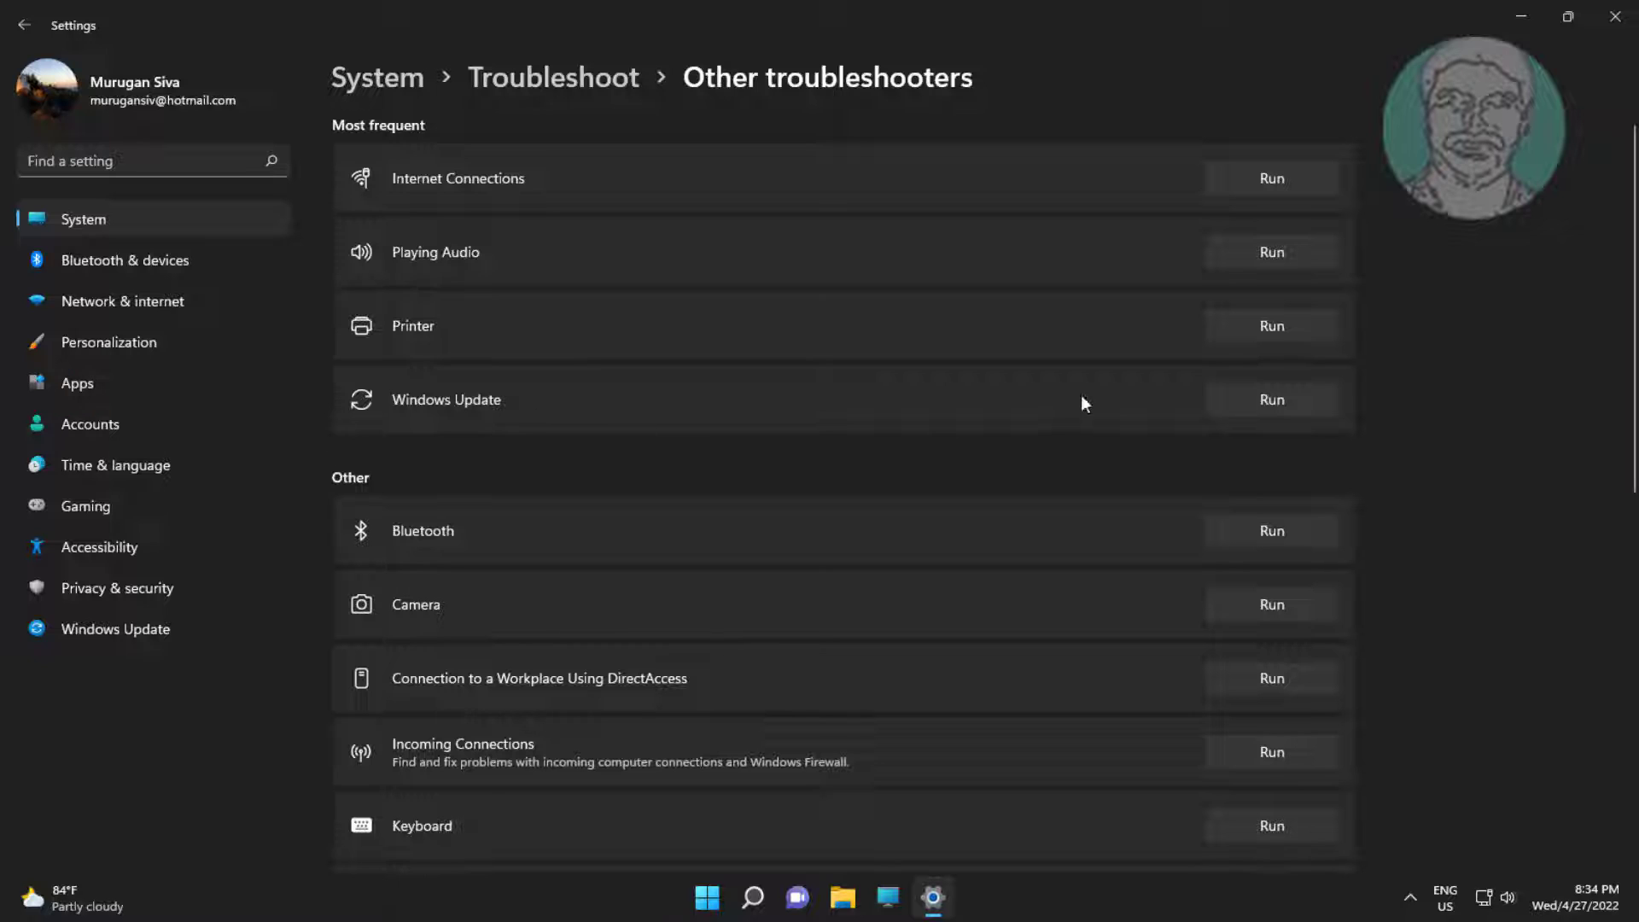
Run the Windows Update troubleshooter and close its results once issues are detected
{"action": "left_click", "coordinate": [1241, 403]}
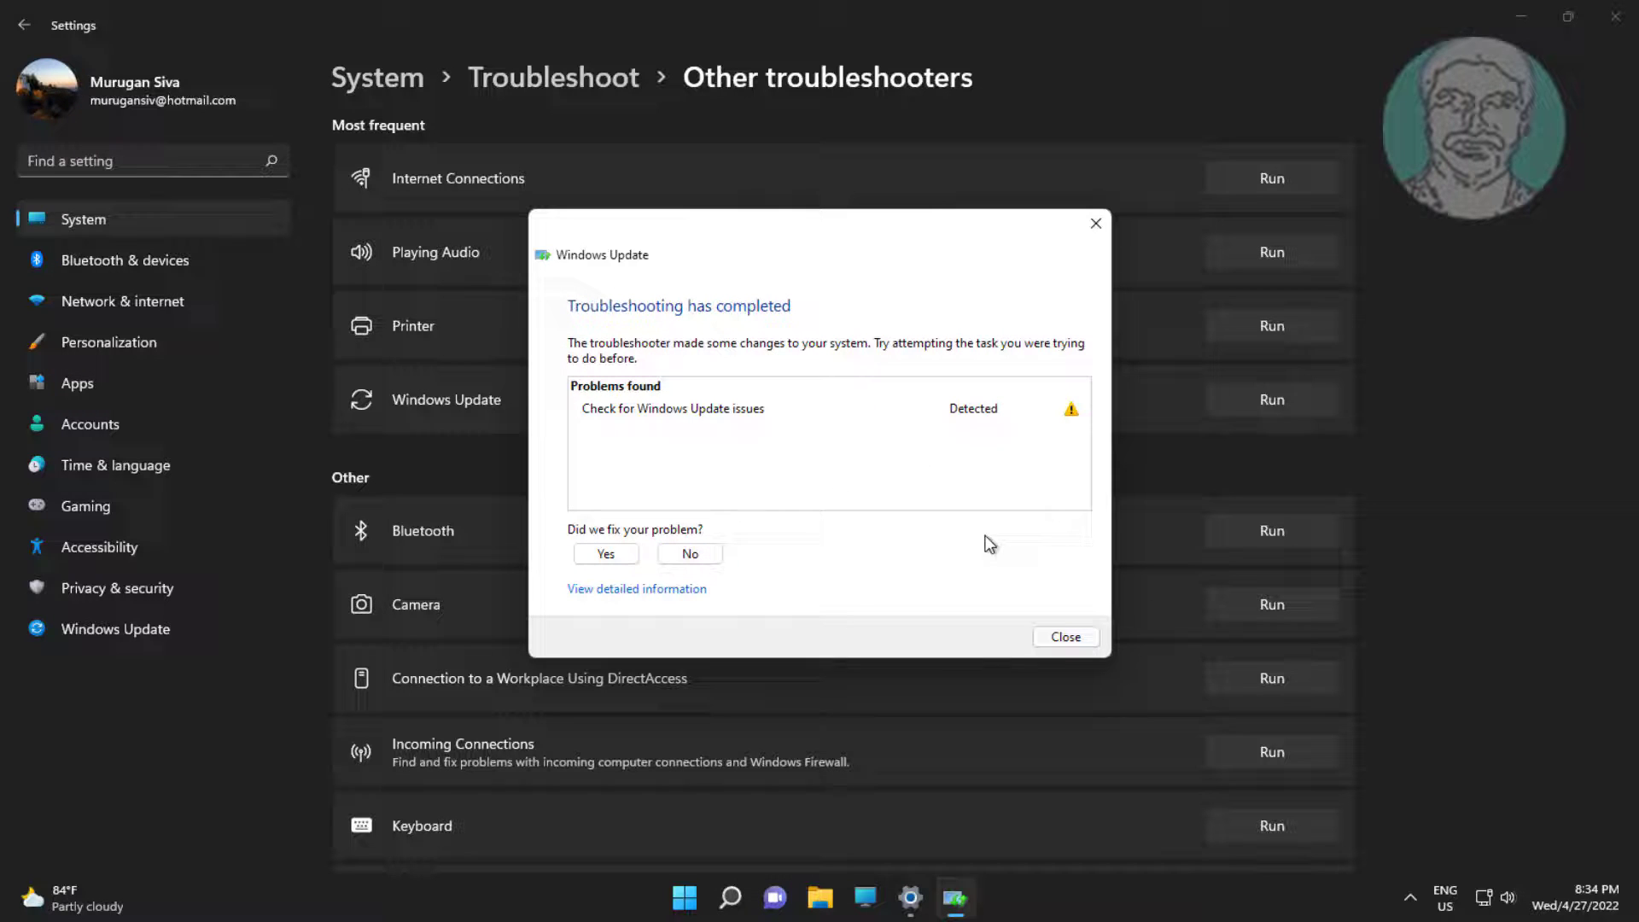
{"action": "left_click", "coordinate": [1067, 638]}
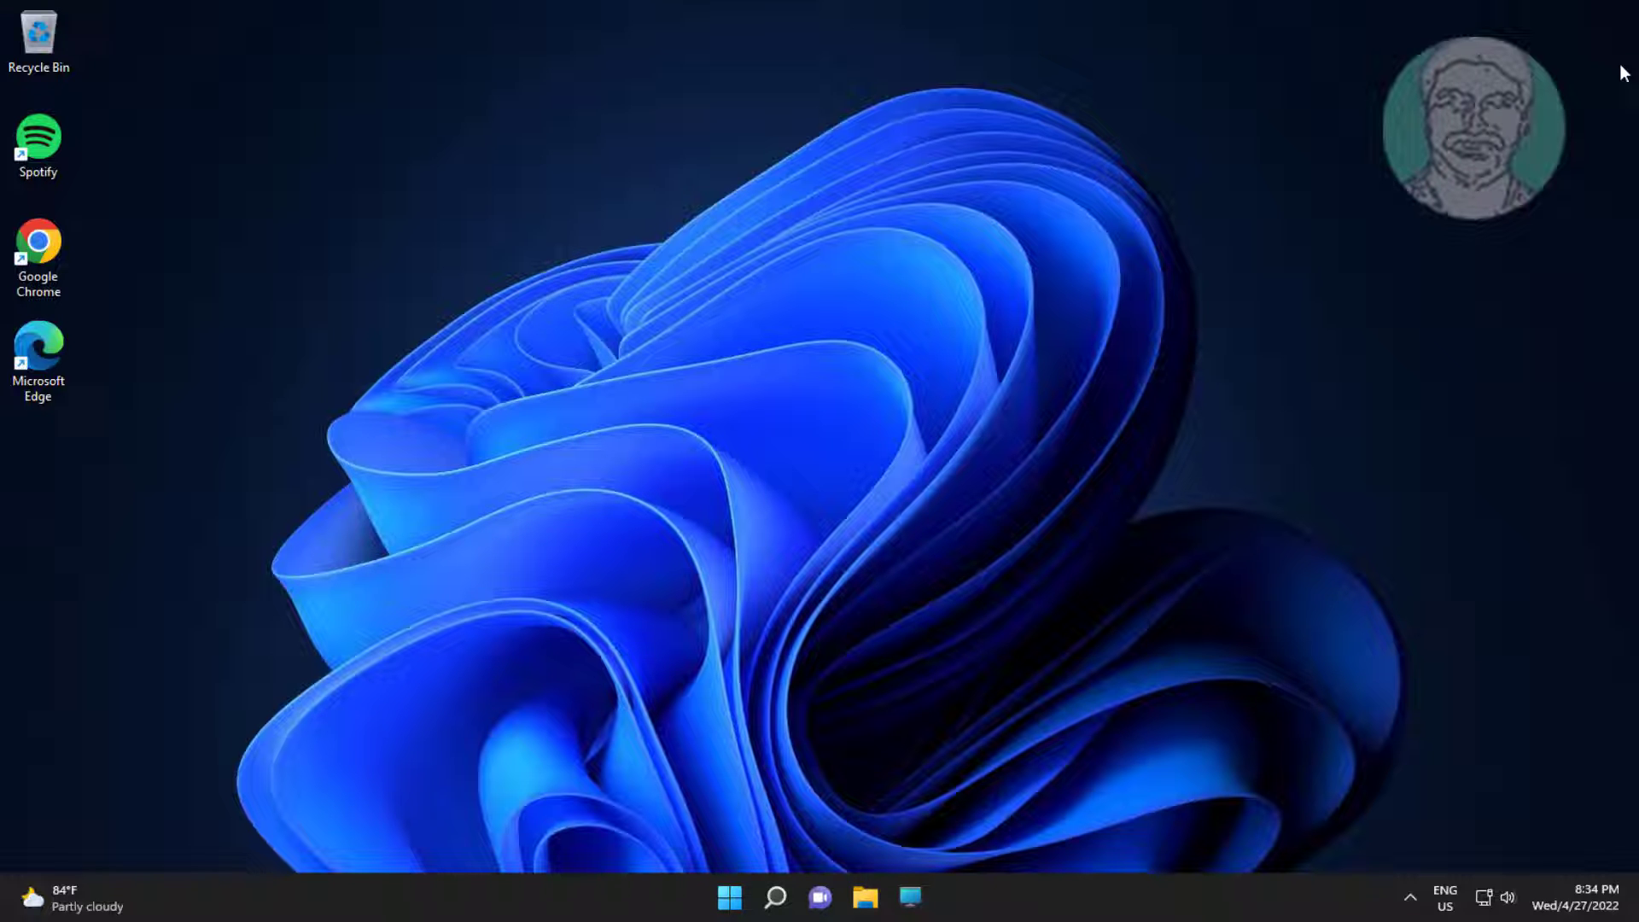
Search for 'cmd' and launch Command Prompt as administrator
{"action": "left_click", "coordinate": [774, 905]}
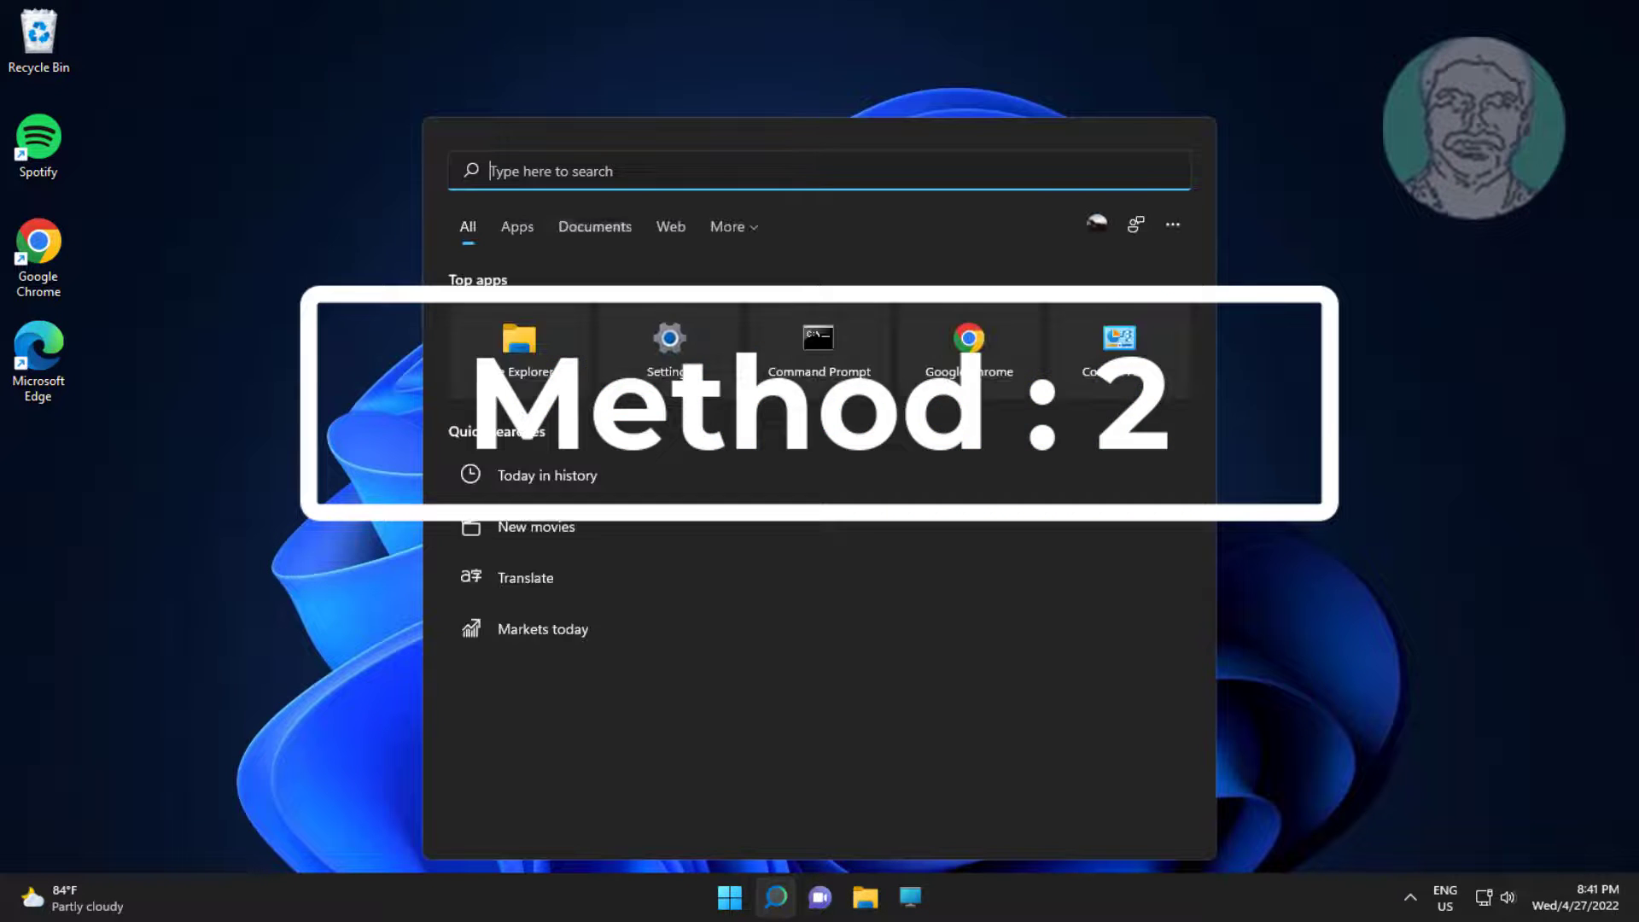
{"action": "type", "text": "cmd"}
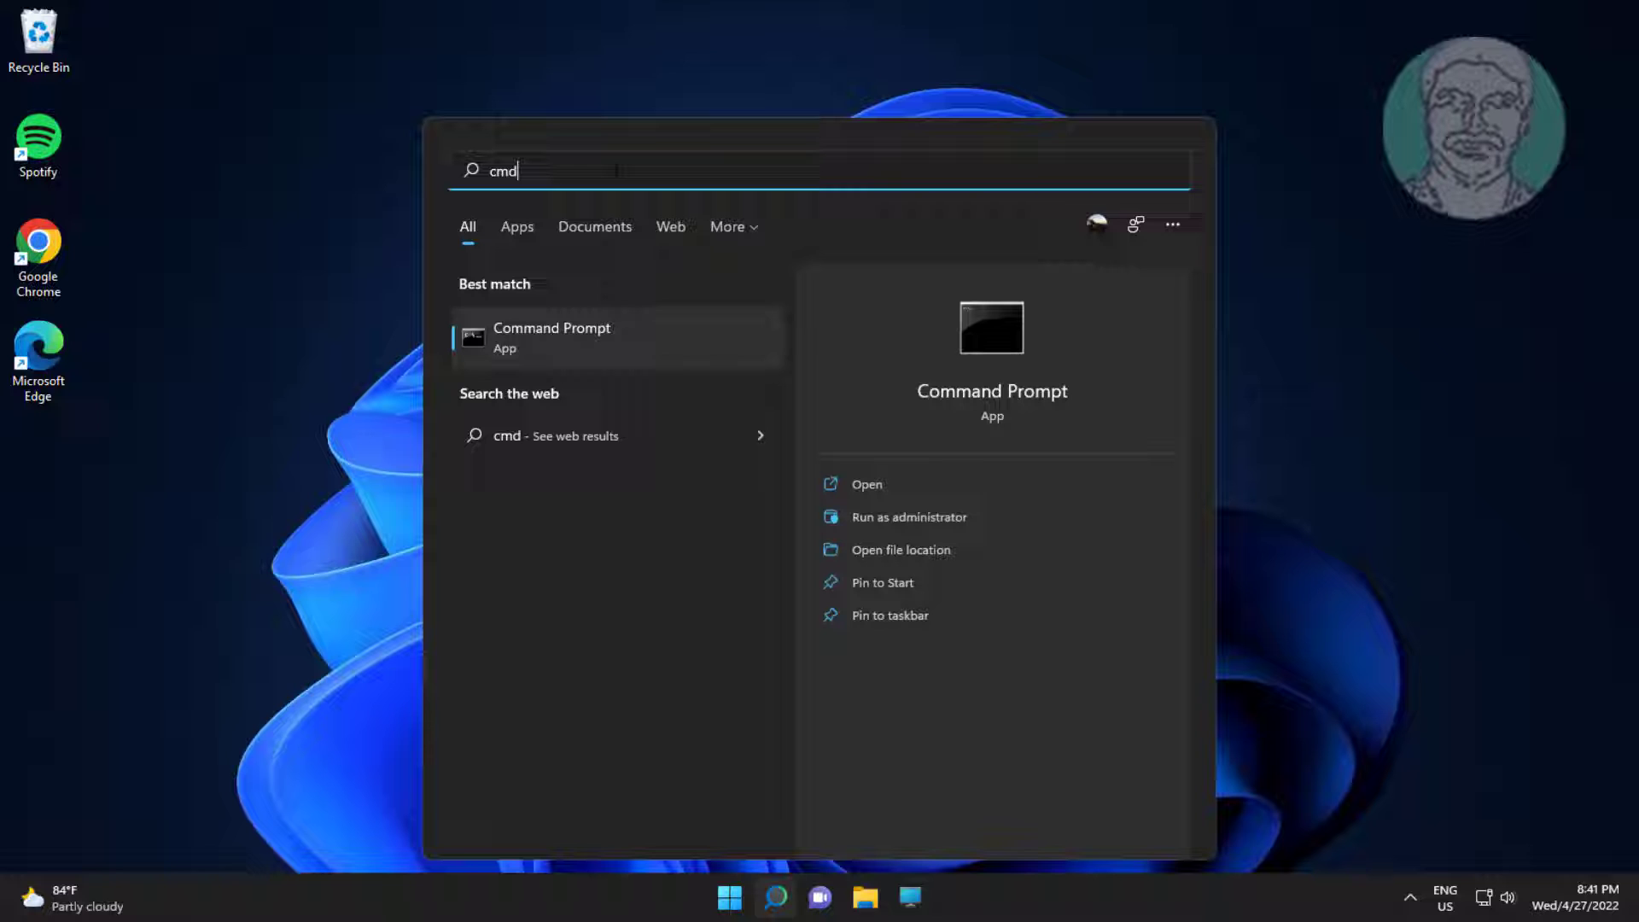
{"action": "right_click", "coordinate": [595, 337]}
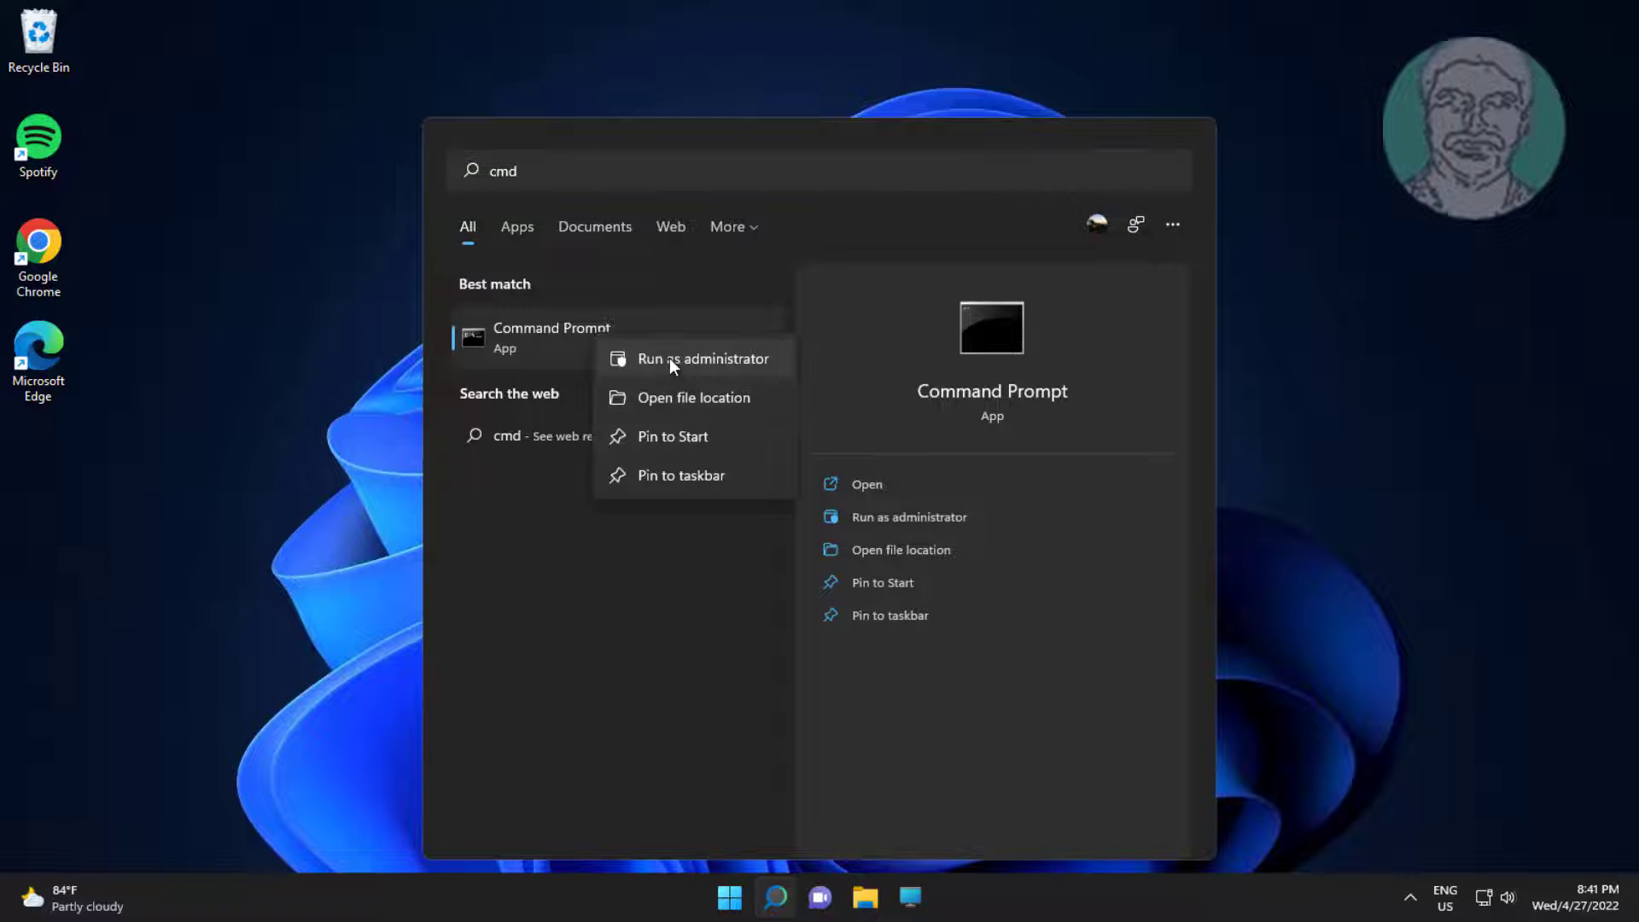
{"action": "left_click", "coordinate": [669, 356]}
Stop the wuauserv, bits, cryptsvc and msiserver services with net stop commands
{"action": "left_click", "coordinate": [694, 435]}
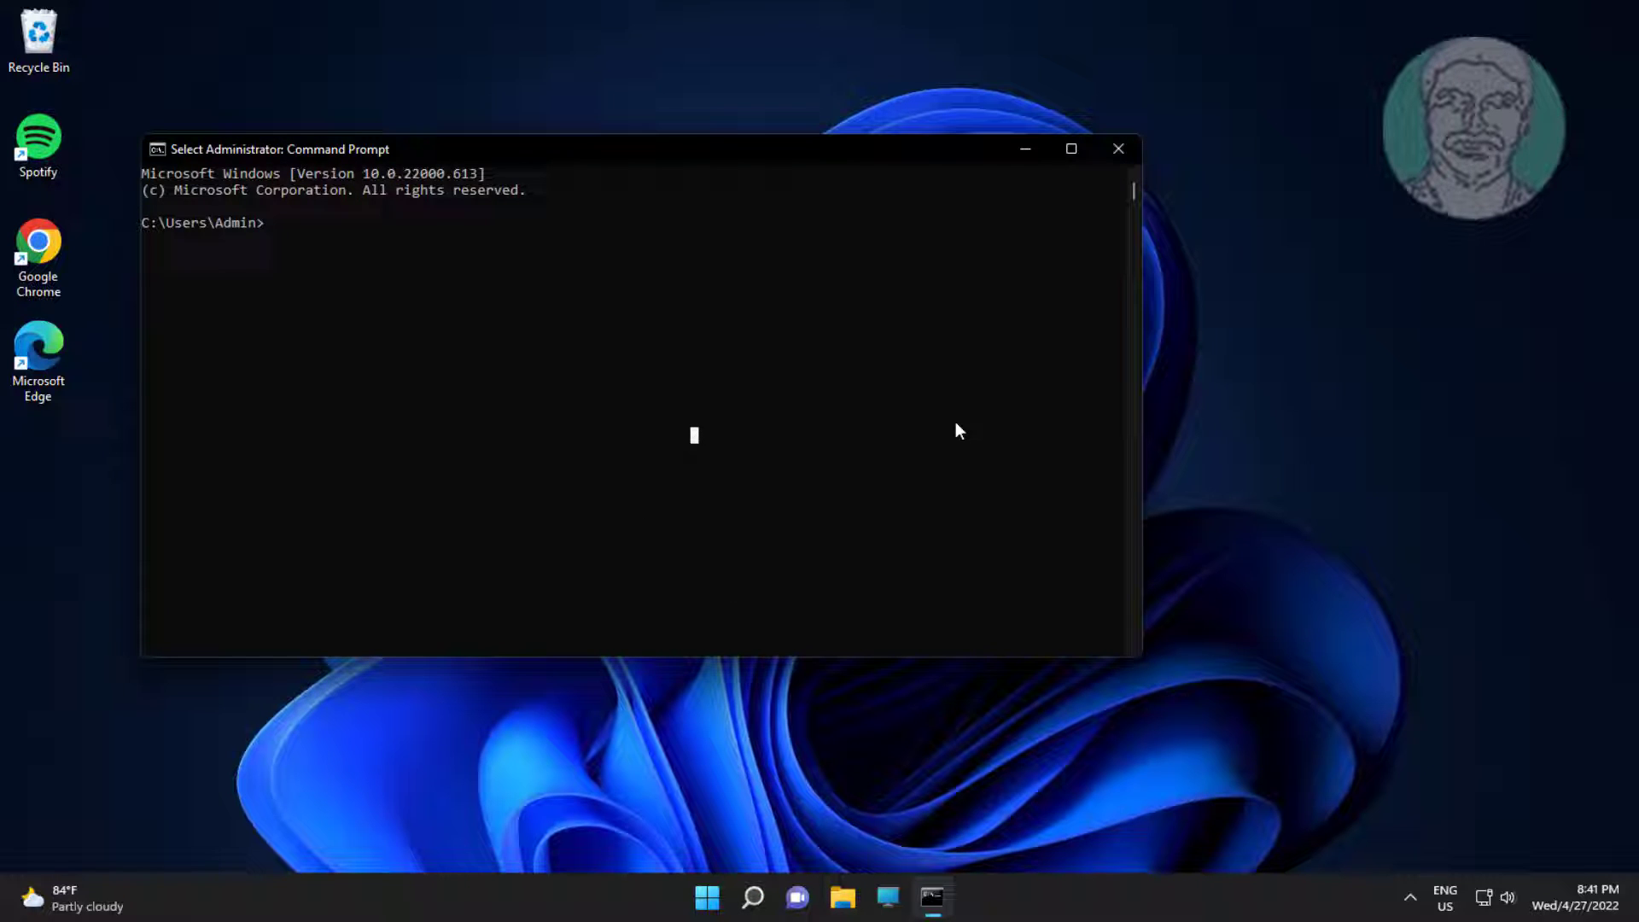
{"action": "key", "text": "Escape"}
{"action": "type", "text": "net s"}
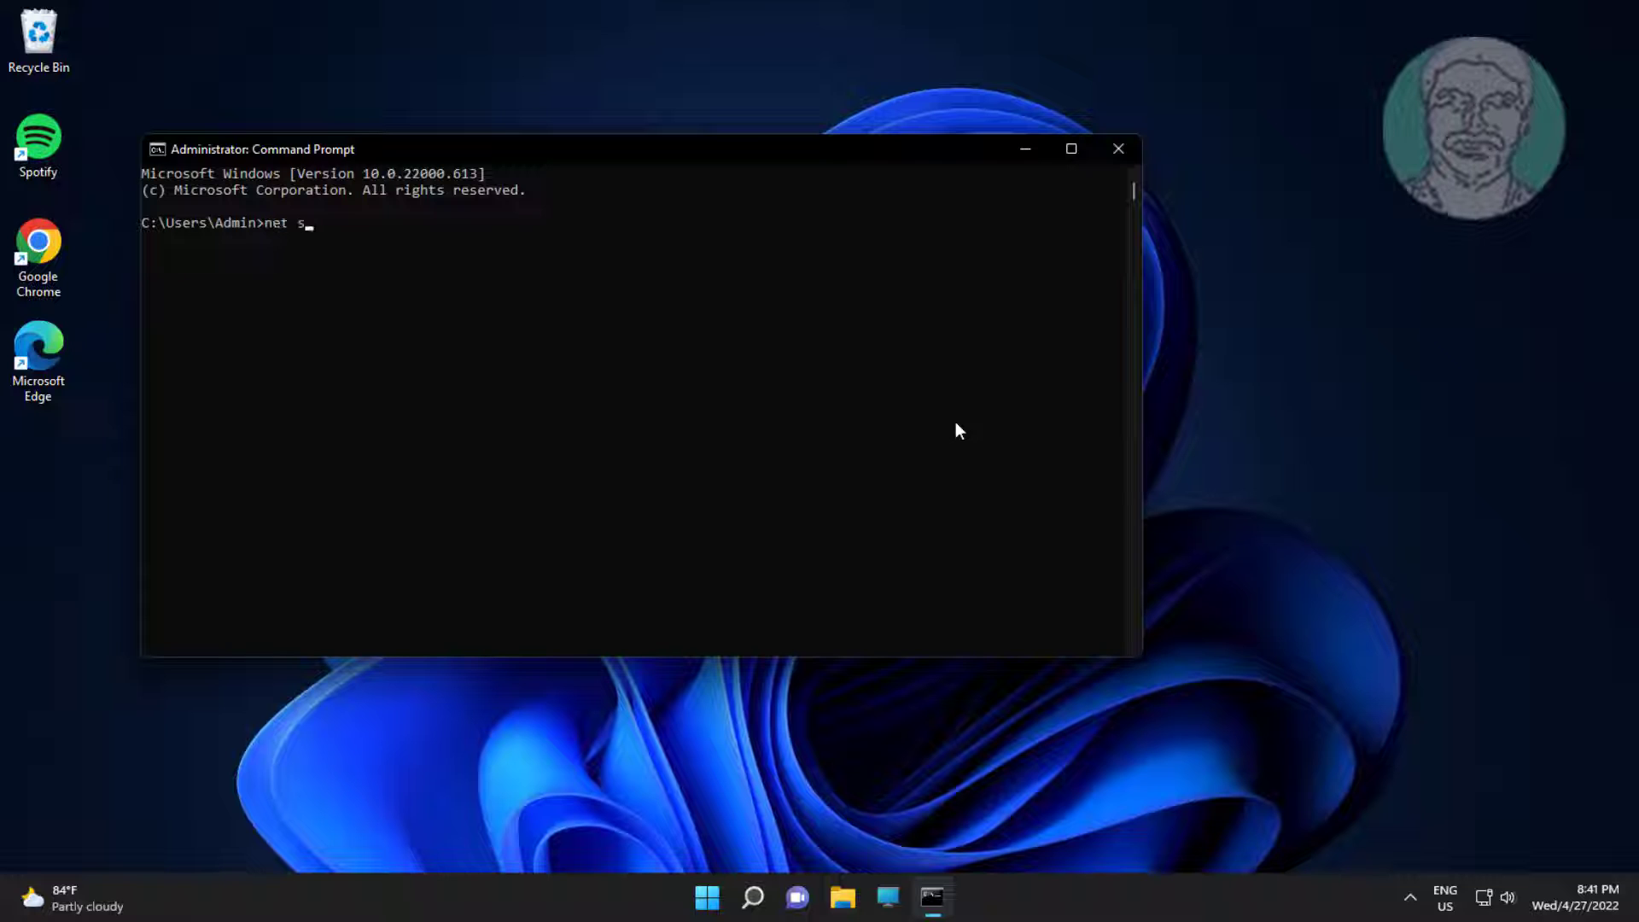
{"action": "type", "text": "top wuauserv"}
{"action": "key", "text": "Return"}
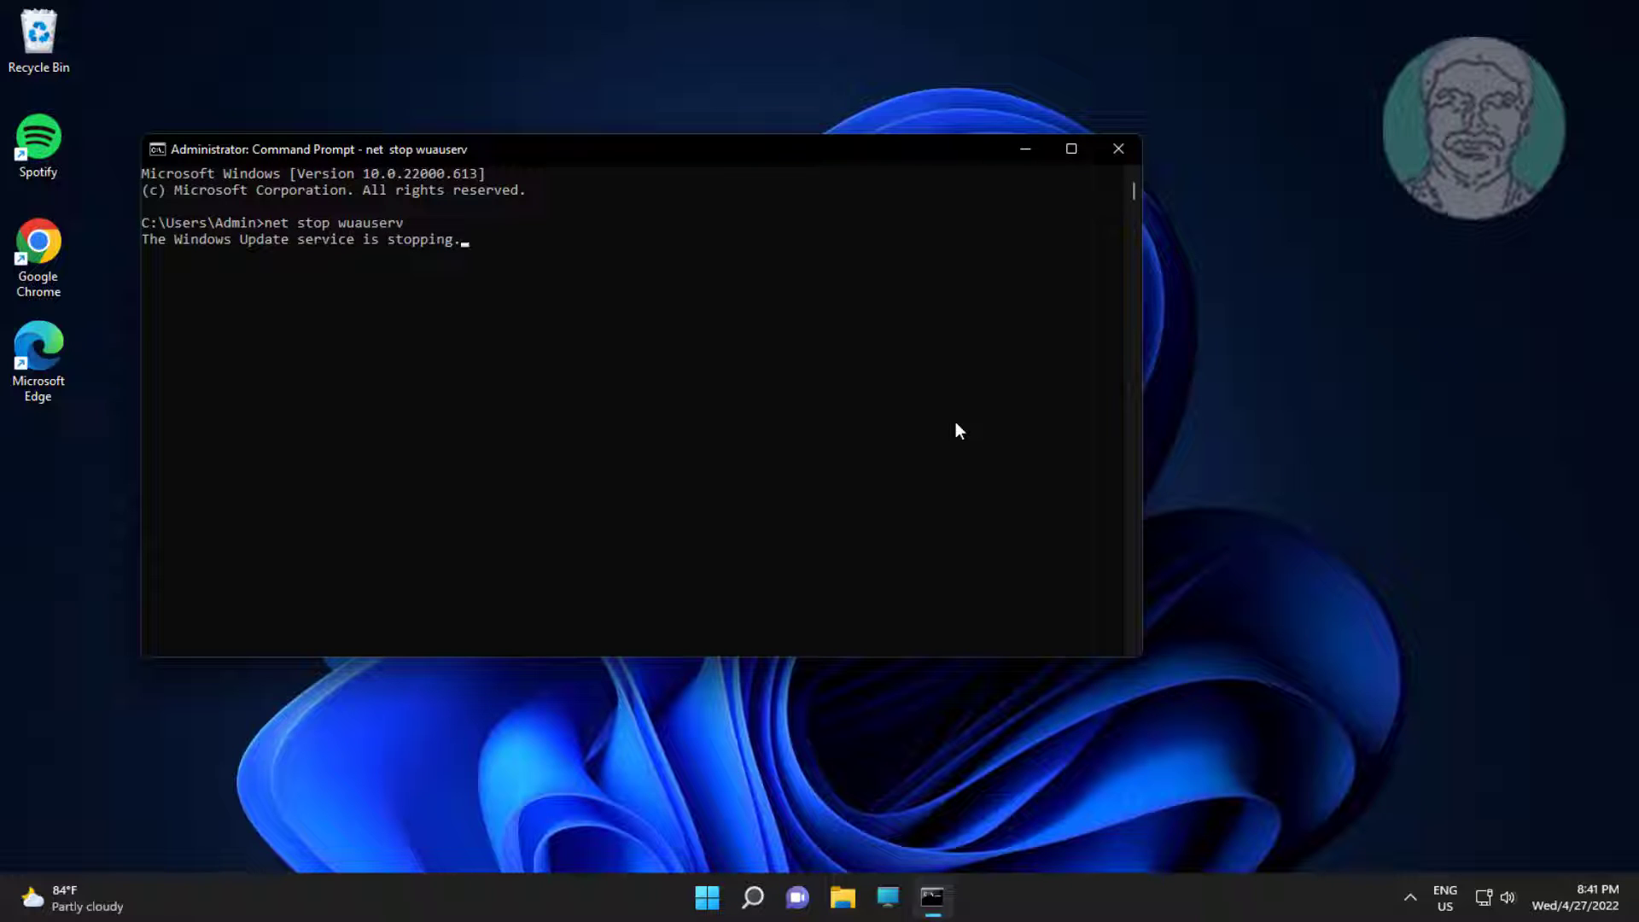
{"action": "type", "text": "net"}
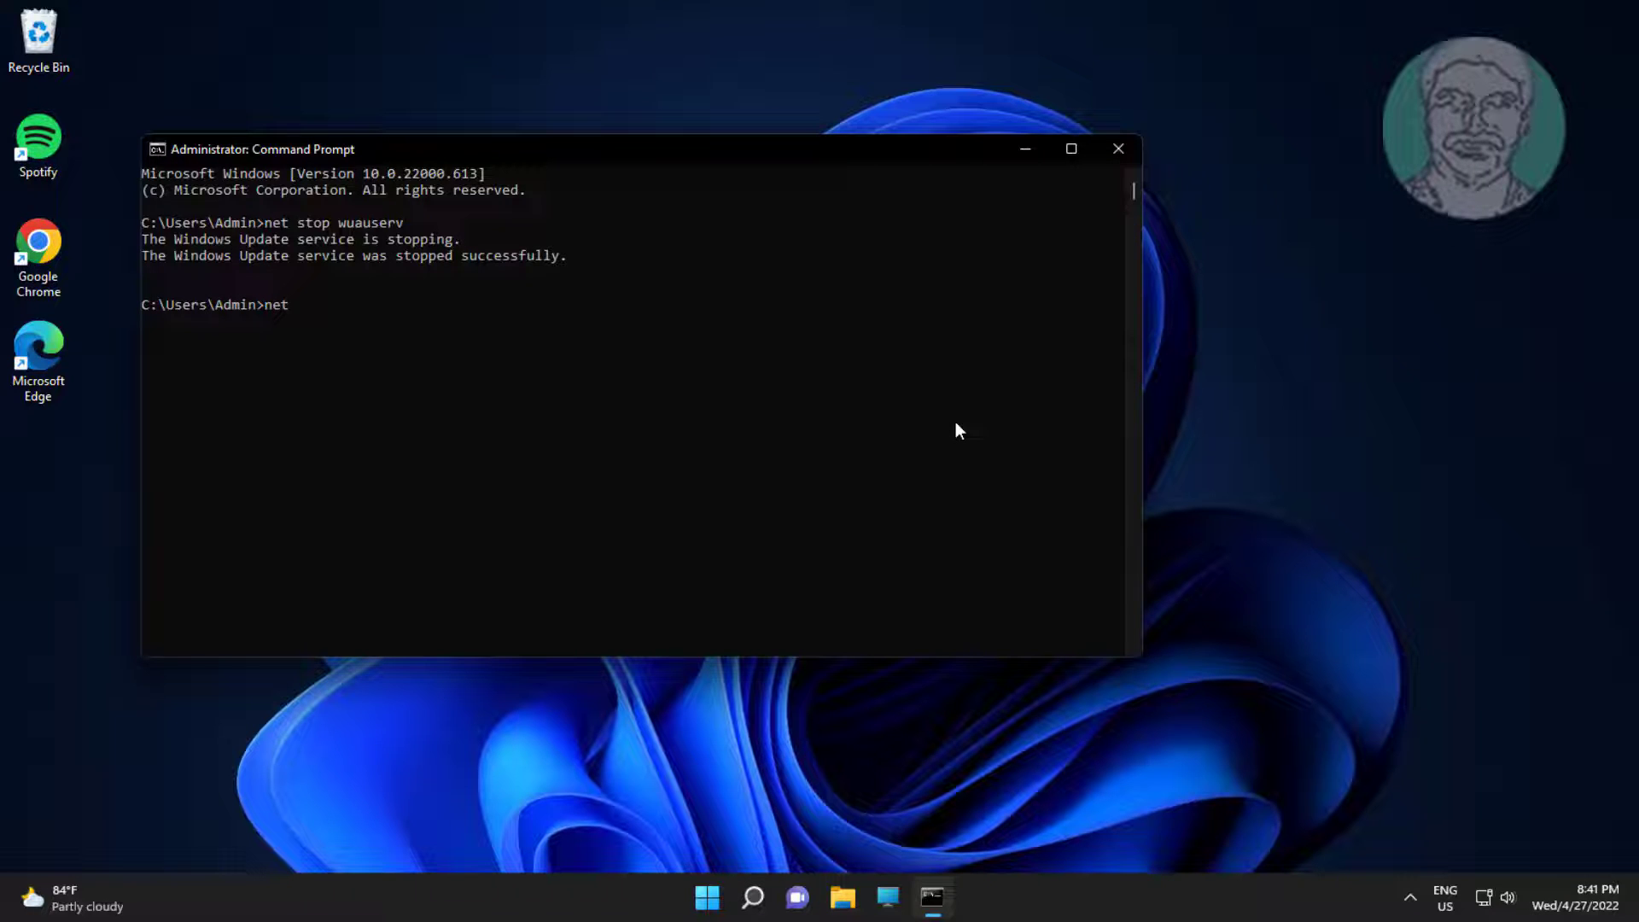
{"action": "type", "text": " stop bits"}
{"action": "key", "text": "Return"}
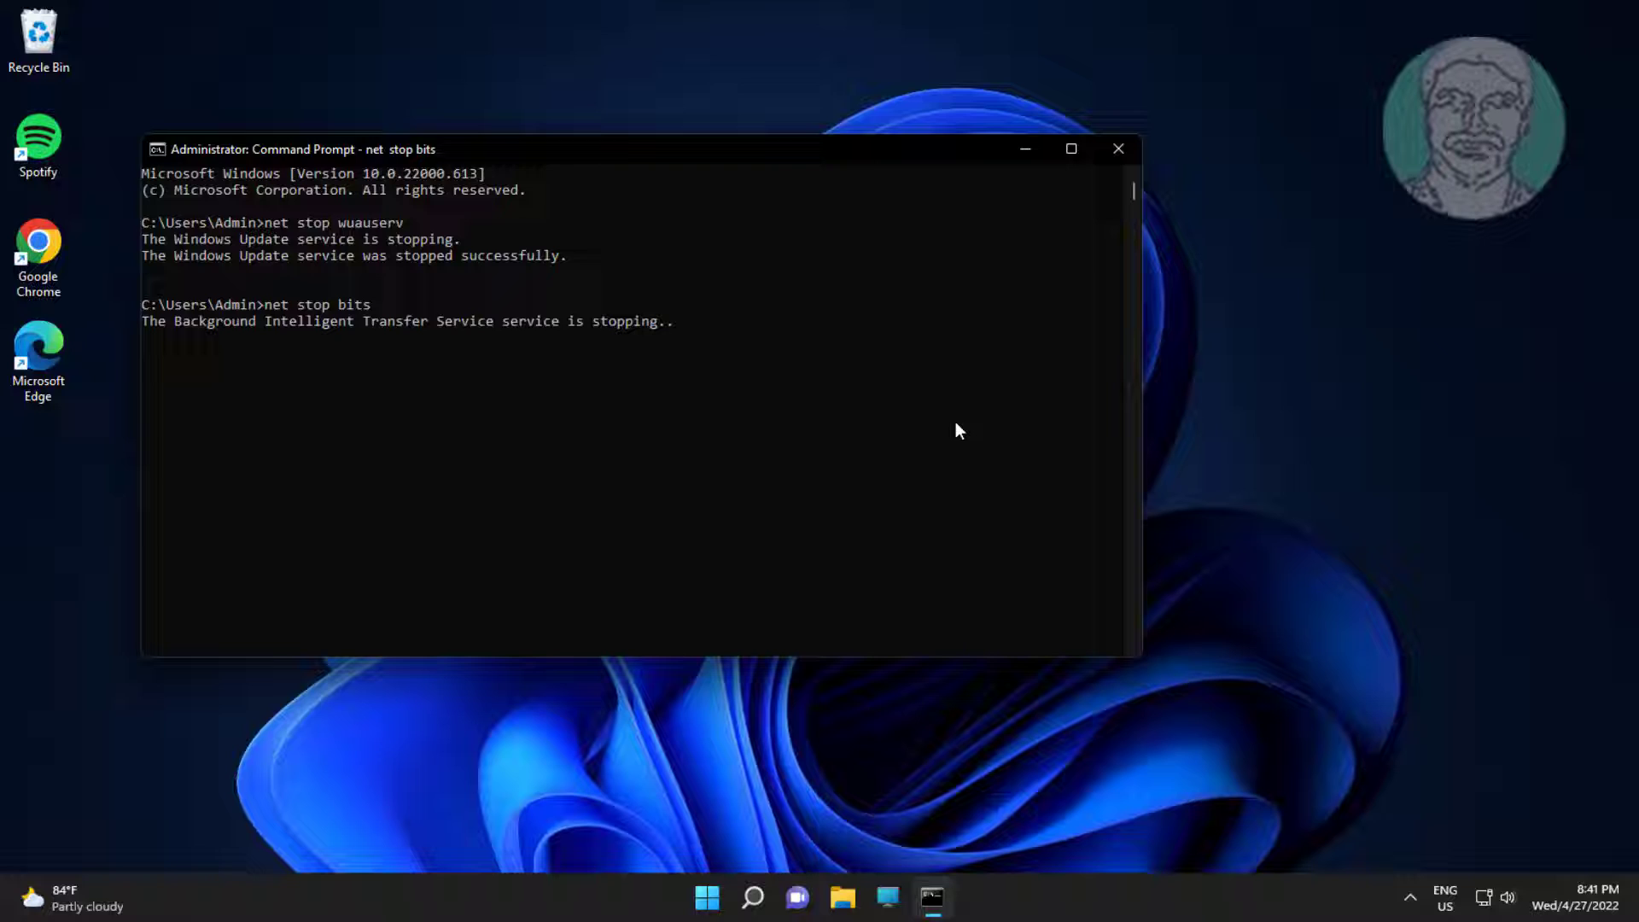
{"action": "type", "text": "net s"}
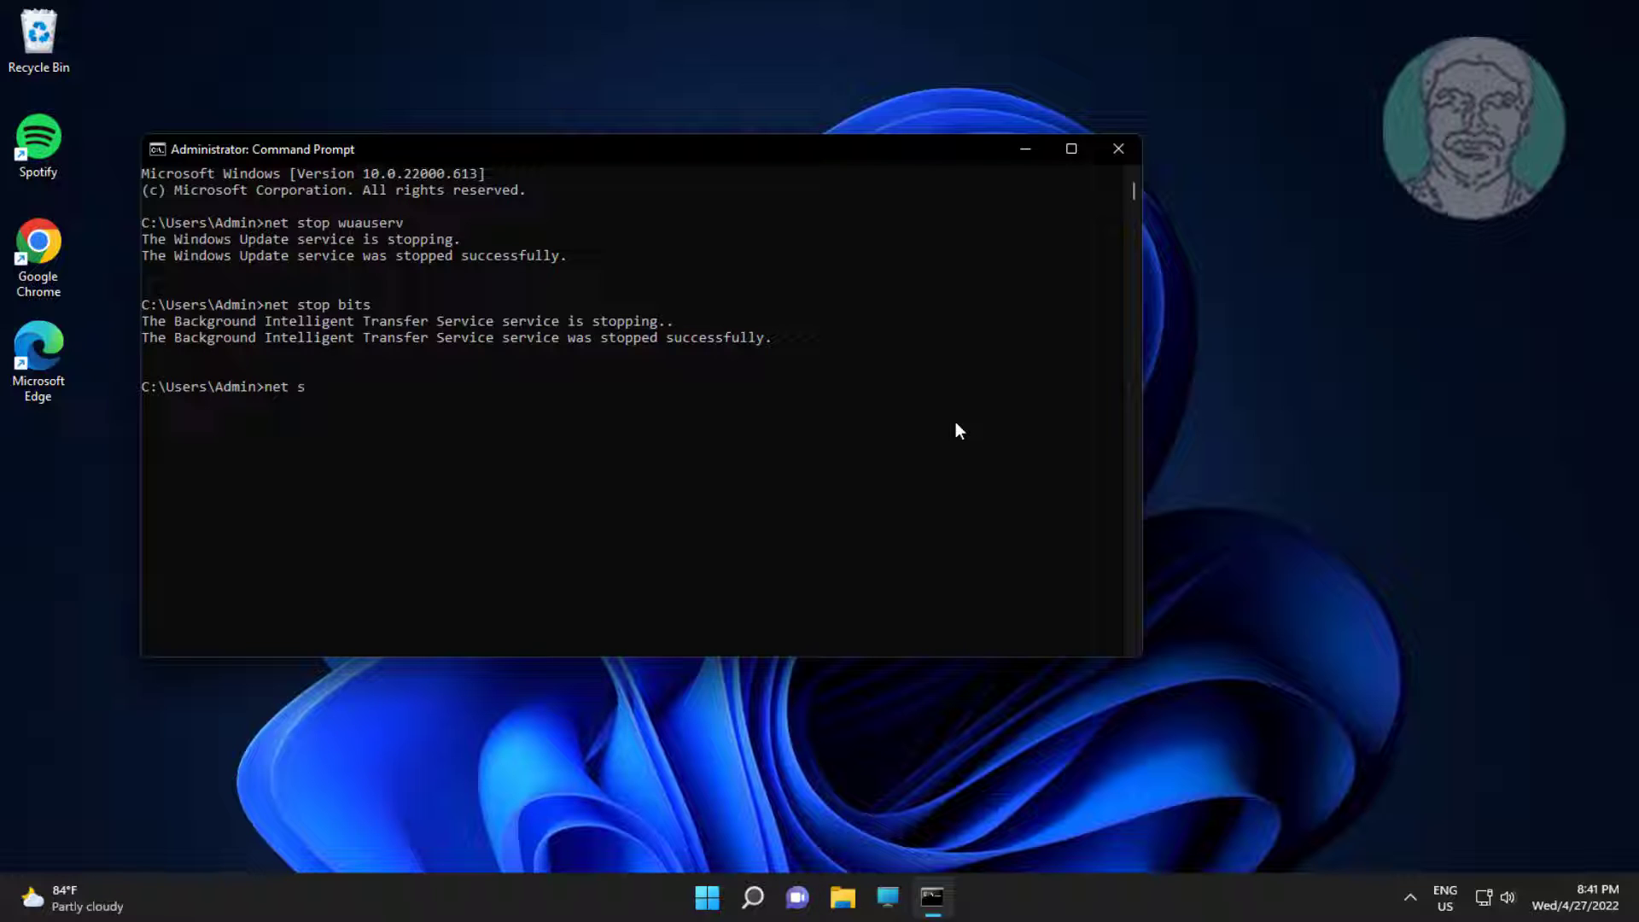
{"action": "type", "text": "top cr"}
{"action": "type", "text": " cryptsvc"}
{"action": "key", "text": "Return"}
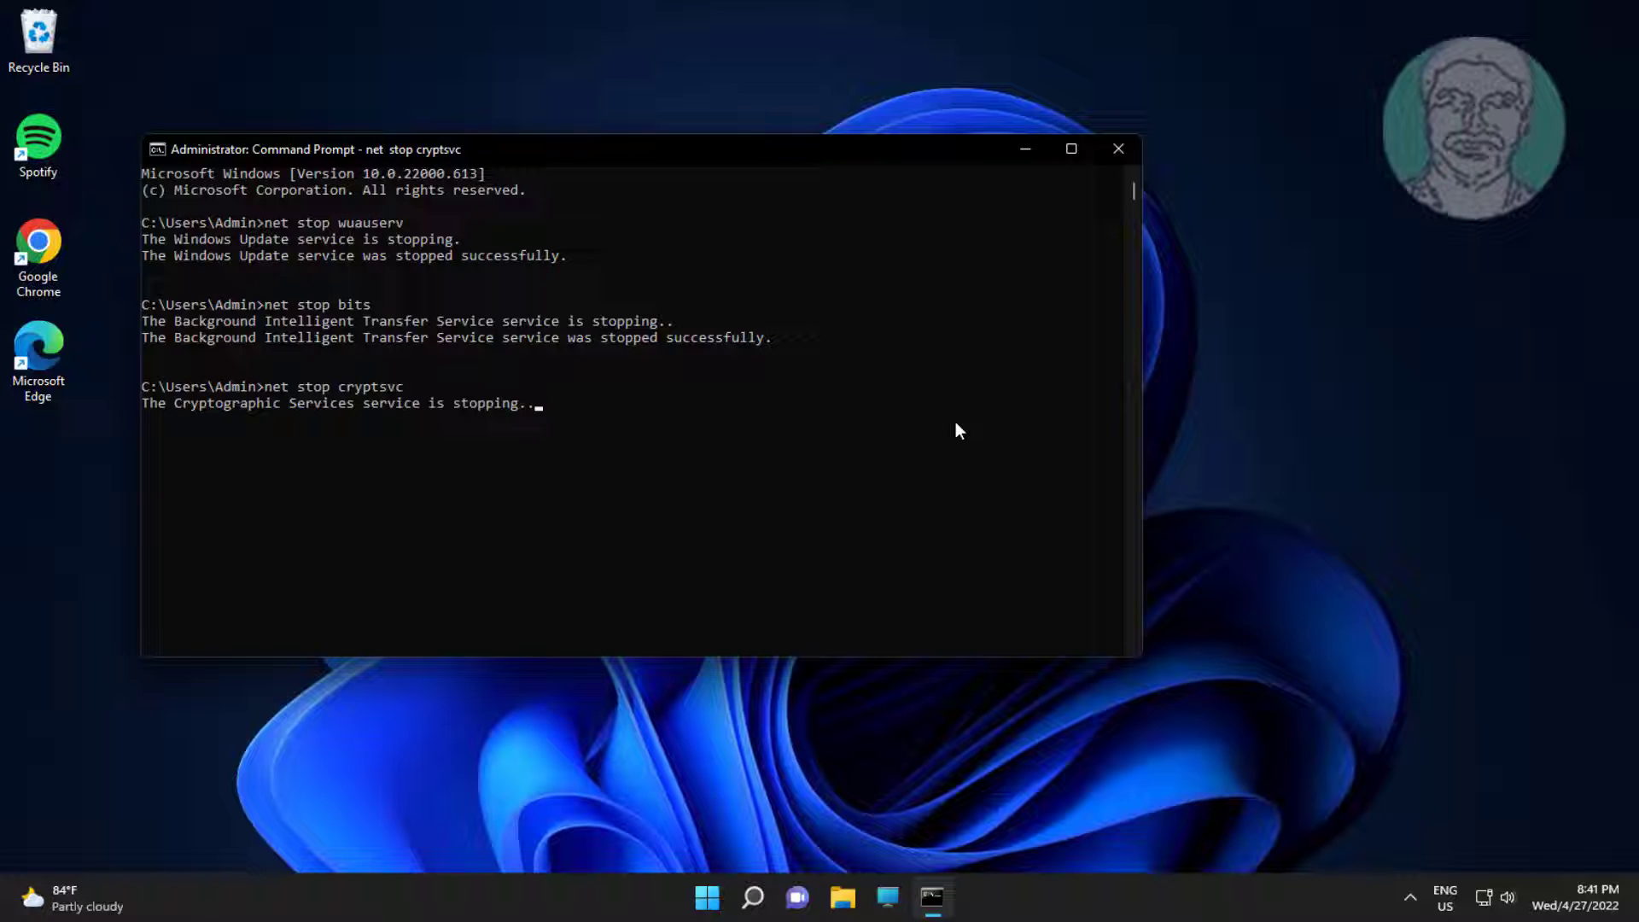
{"action": "type", "text": "net "}
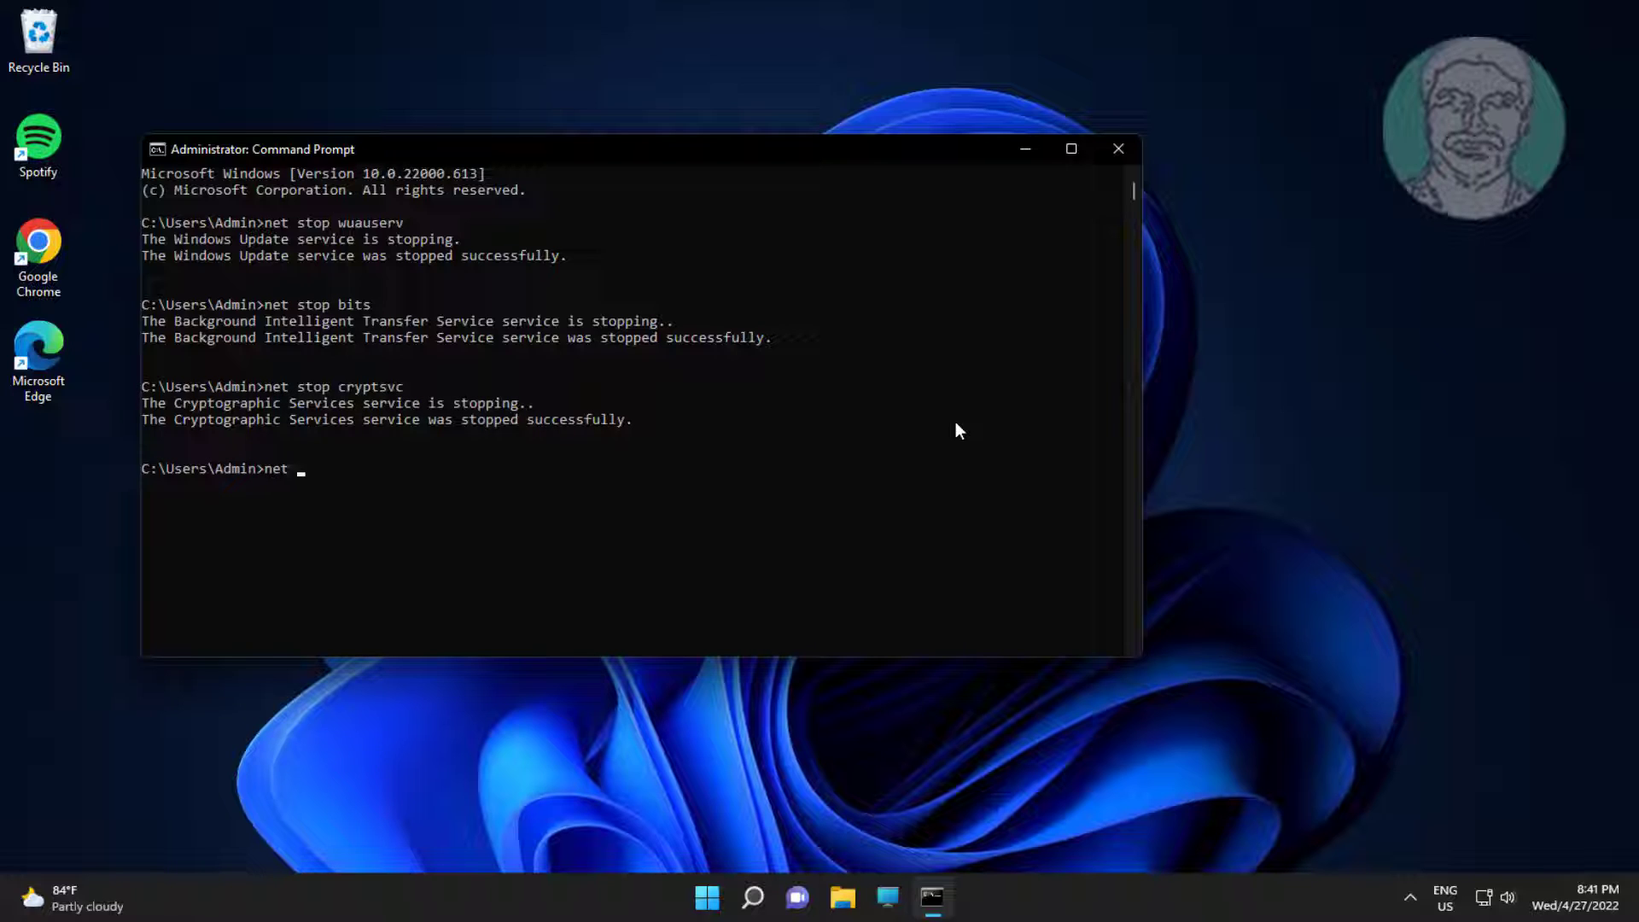
{"action": "type", "text": "stop msiserver"}
{"action": "key", "text": "Return"}
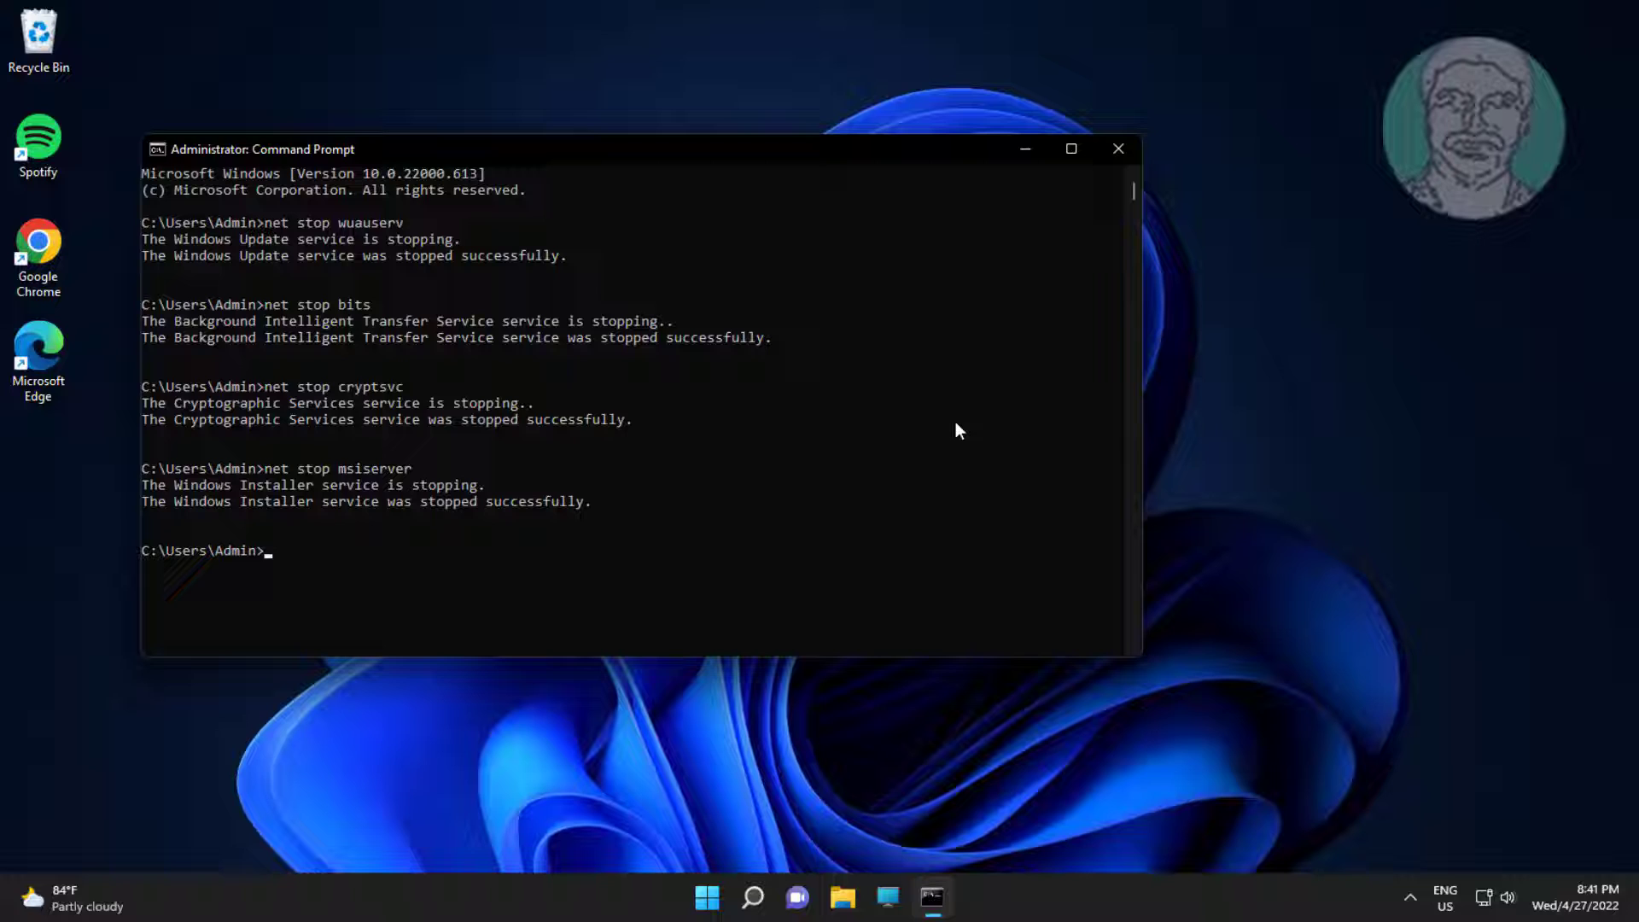
Rename C:\Windows\SoftwareDistribution to softwaredistribution.old and start the catroot2 rename command
{"action": "type", "text": "ren c:\\windows\\softwaredistribution so"}
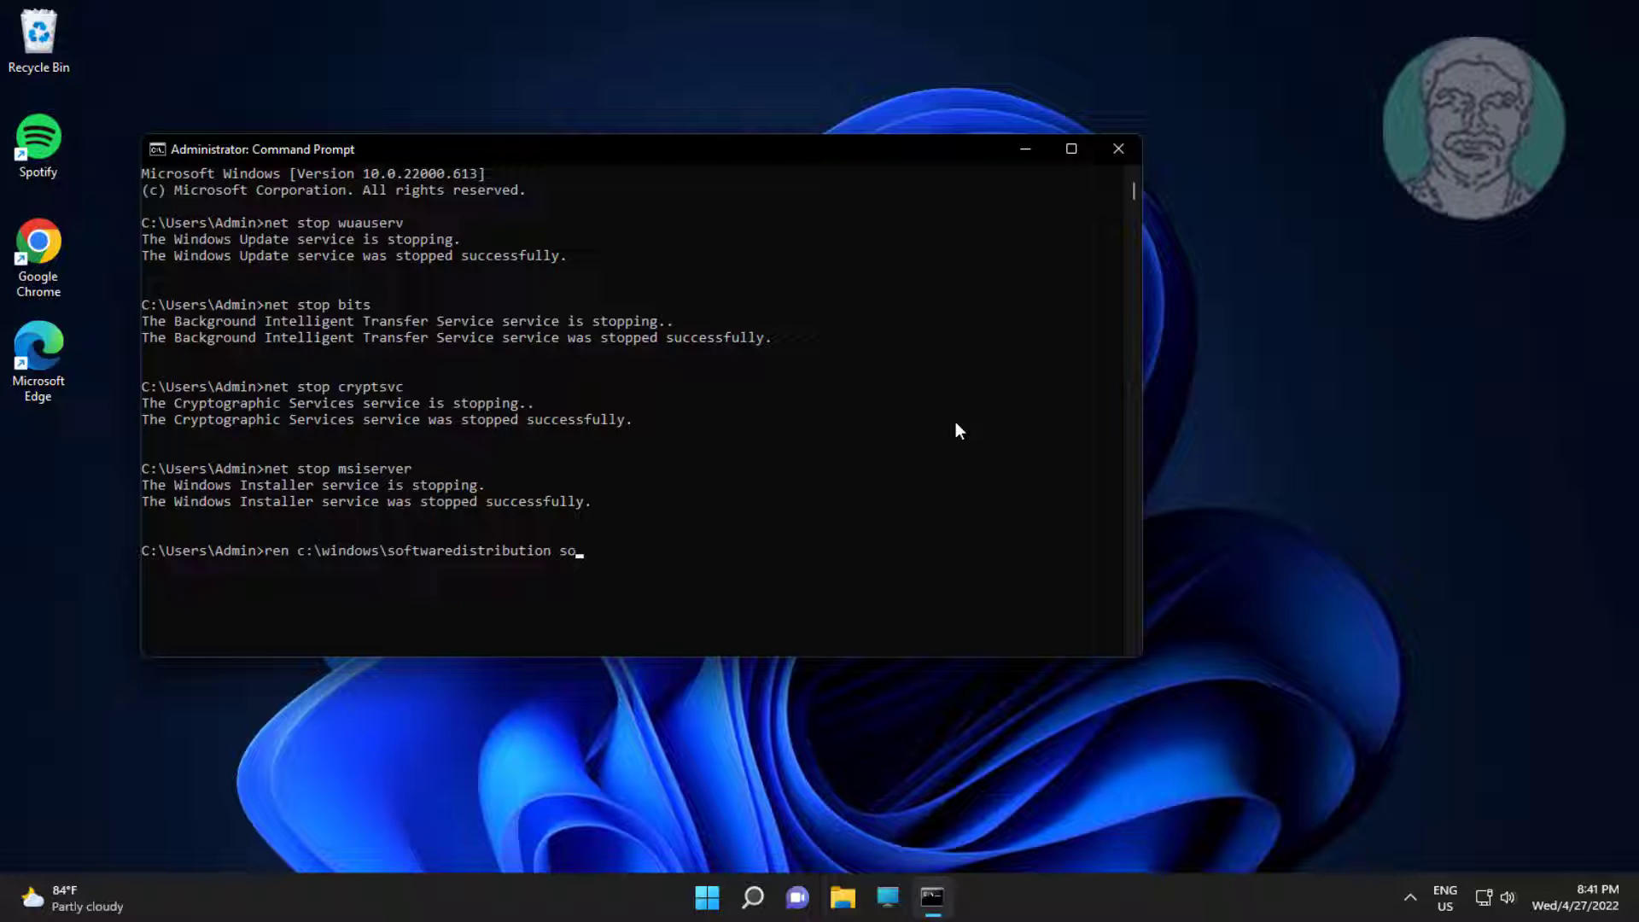
{"action": "type", "text": "ttwaredistribution"}
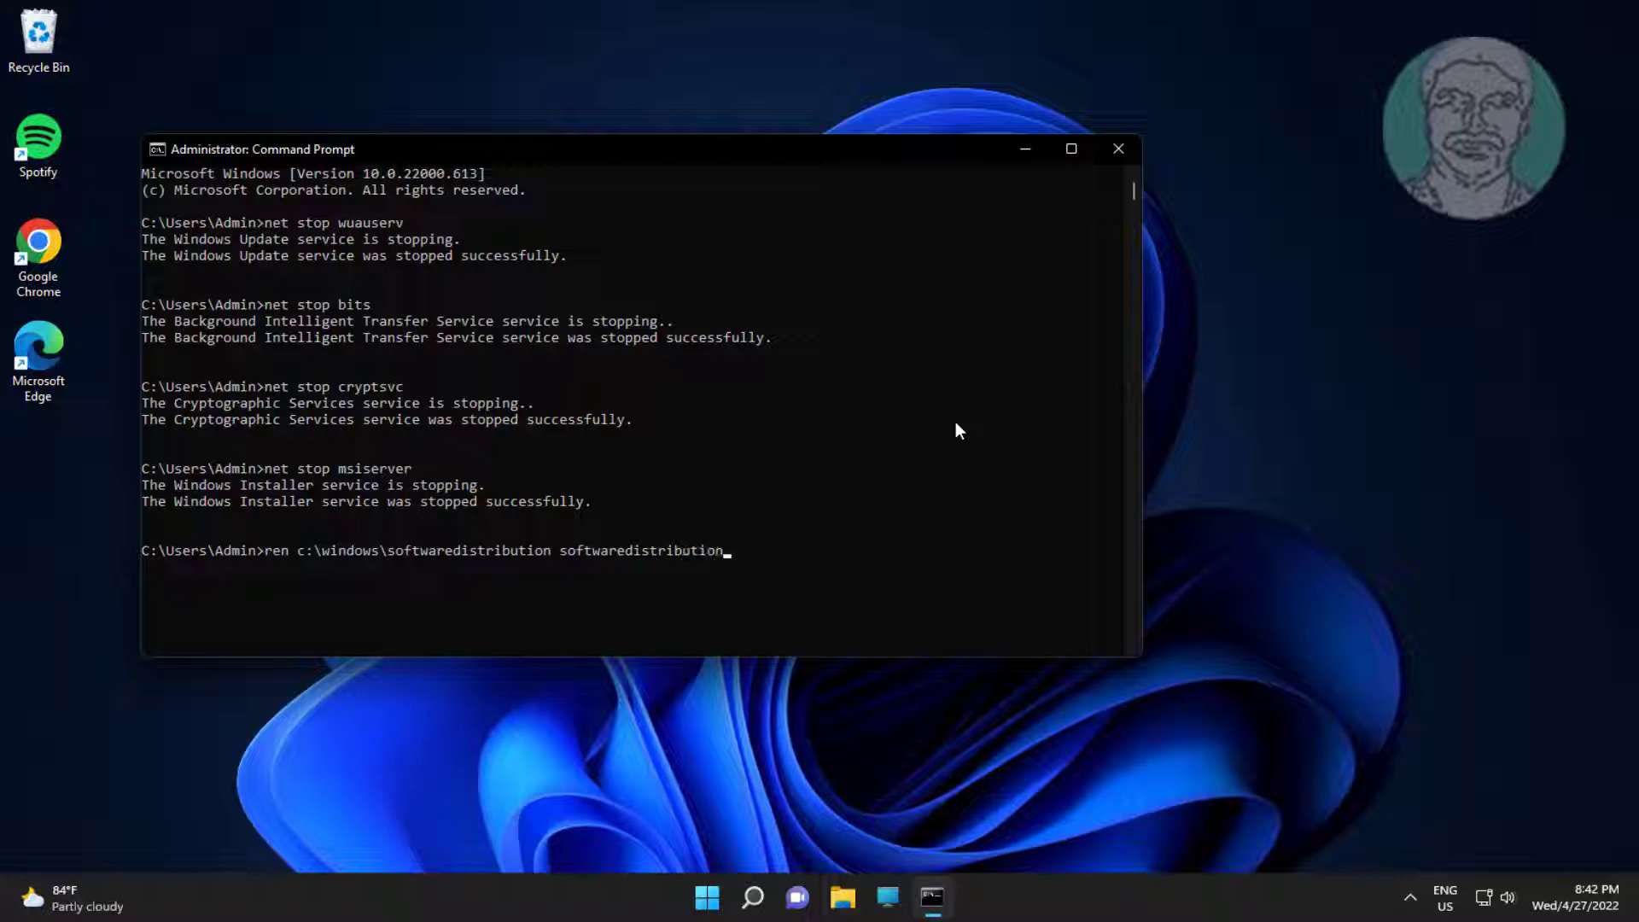
{"action": "type", "text": ".old"}
{"action": "key", "text": "Return"}
Rename catroot2 to catroot2.old and restart the wuauserv, bits, cryptsvc and msiserver services
{"action": "type", "text": "ren c:"}
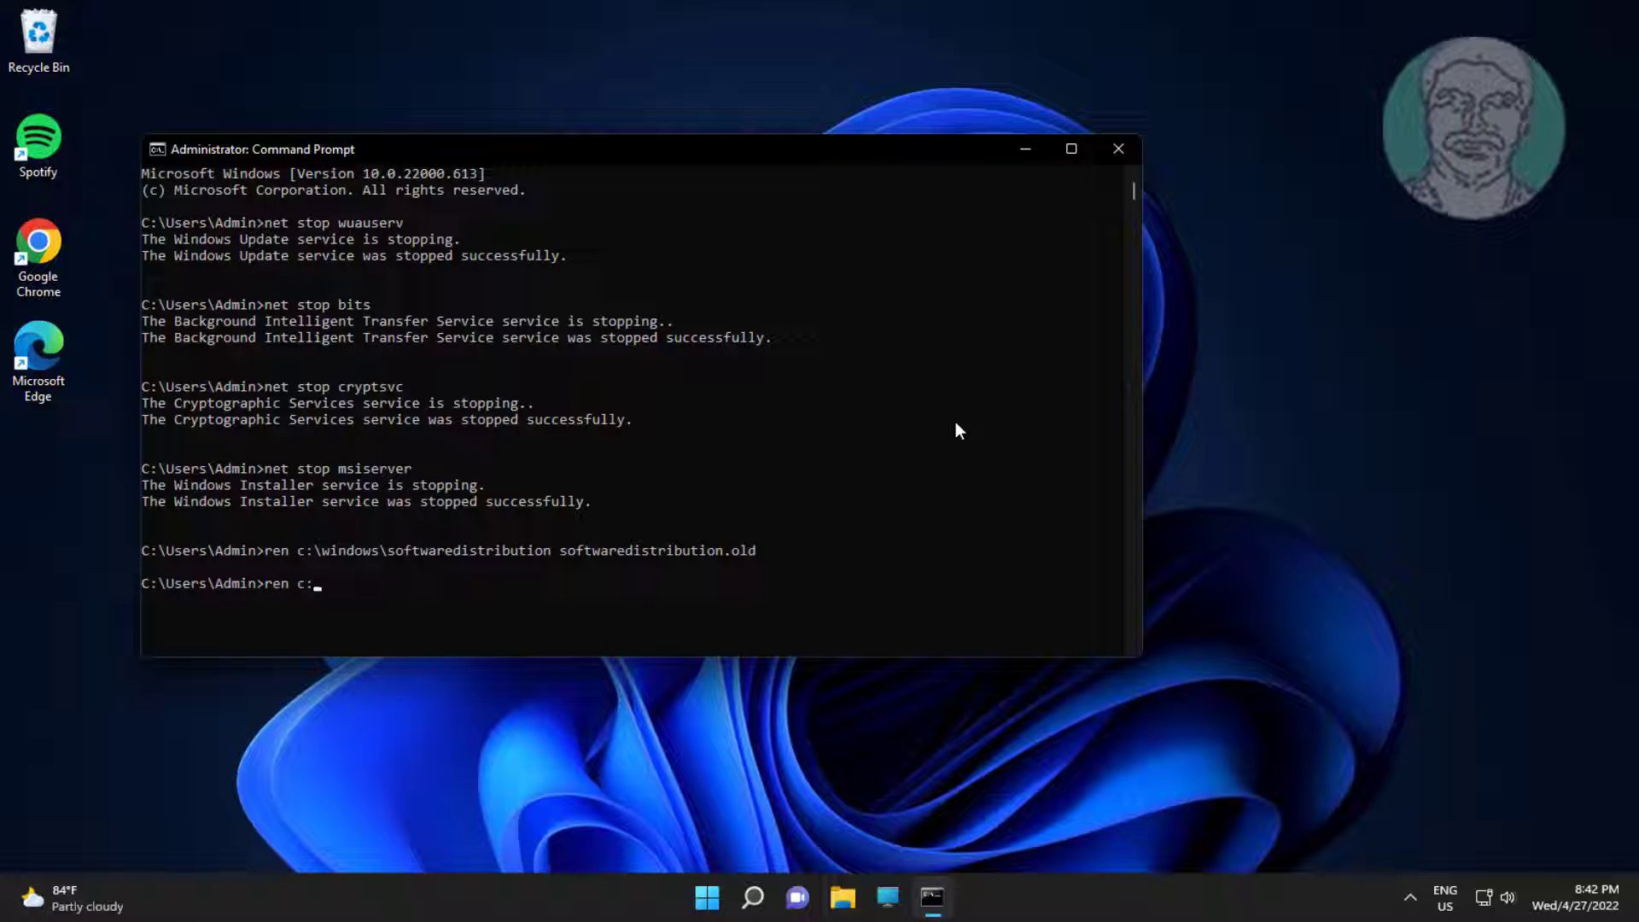
{"action": "type", "text": "\\windows\\system32\\catroot2 catroot2.ol"}
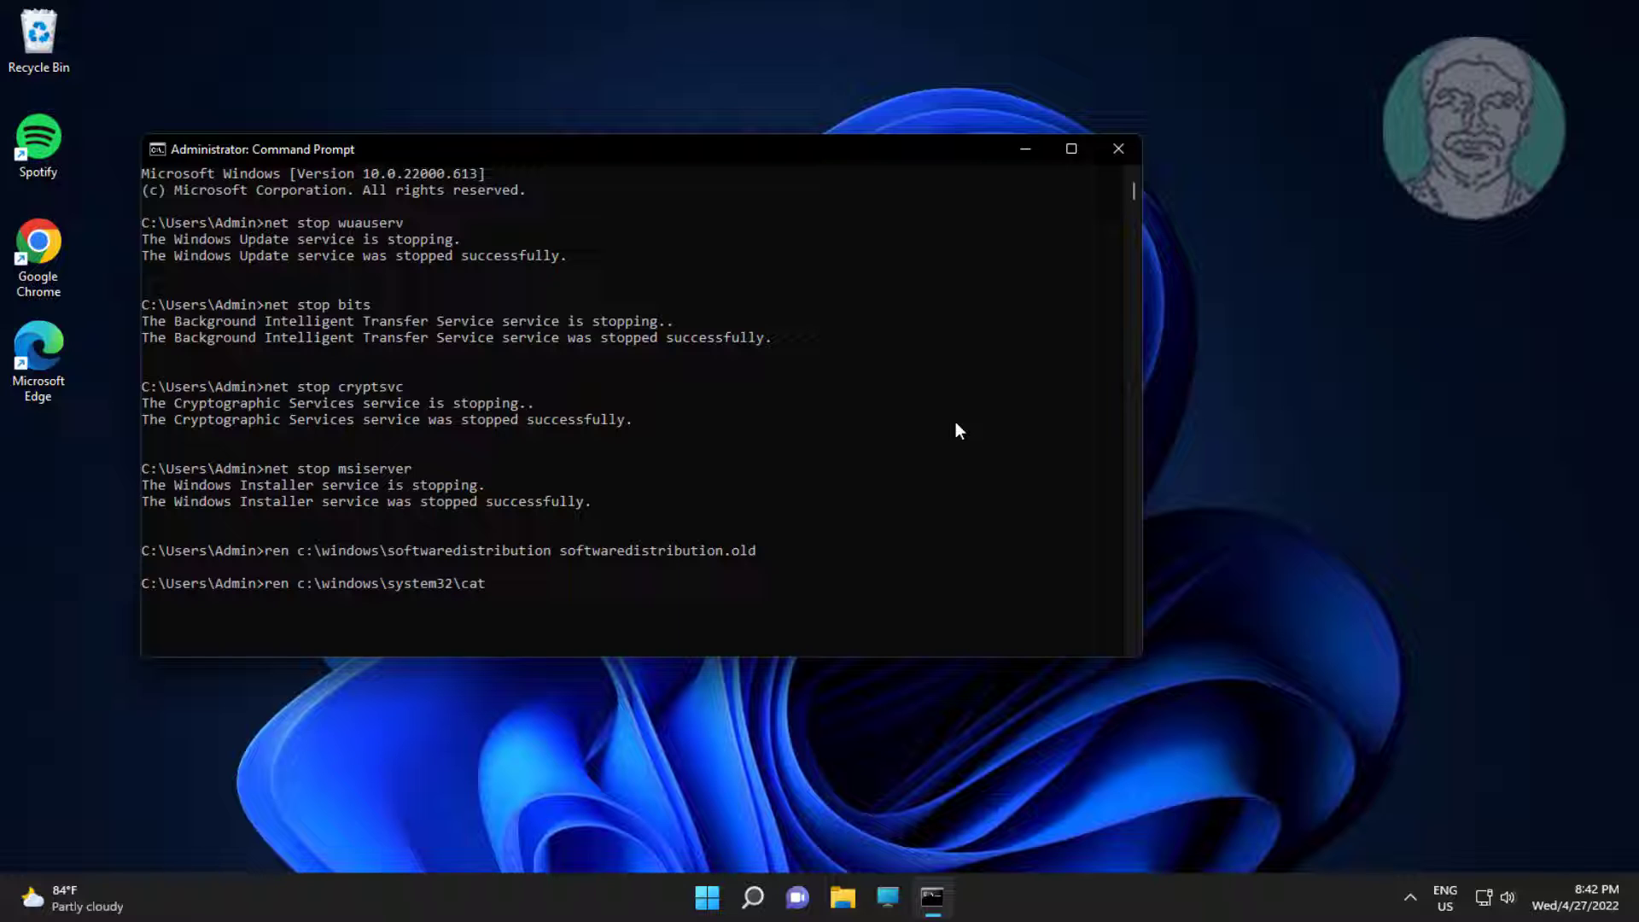
Rename C:\Windows\SoftwareDistribution to softwaredistribution.old and start the catroot2 rename command
Rename catroot2 to catroot2.old and restart the wuauserv, bits, cryptsvc and msiserver services
{"action": "type", "text": "root2 catroot2.old"}
{"action": "key", "text": "Return"}
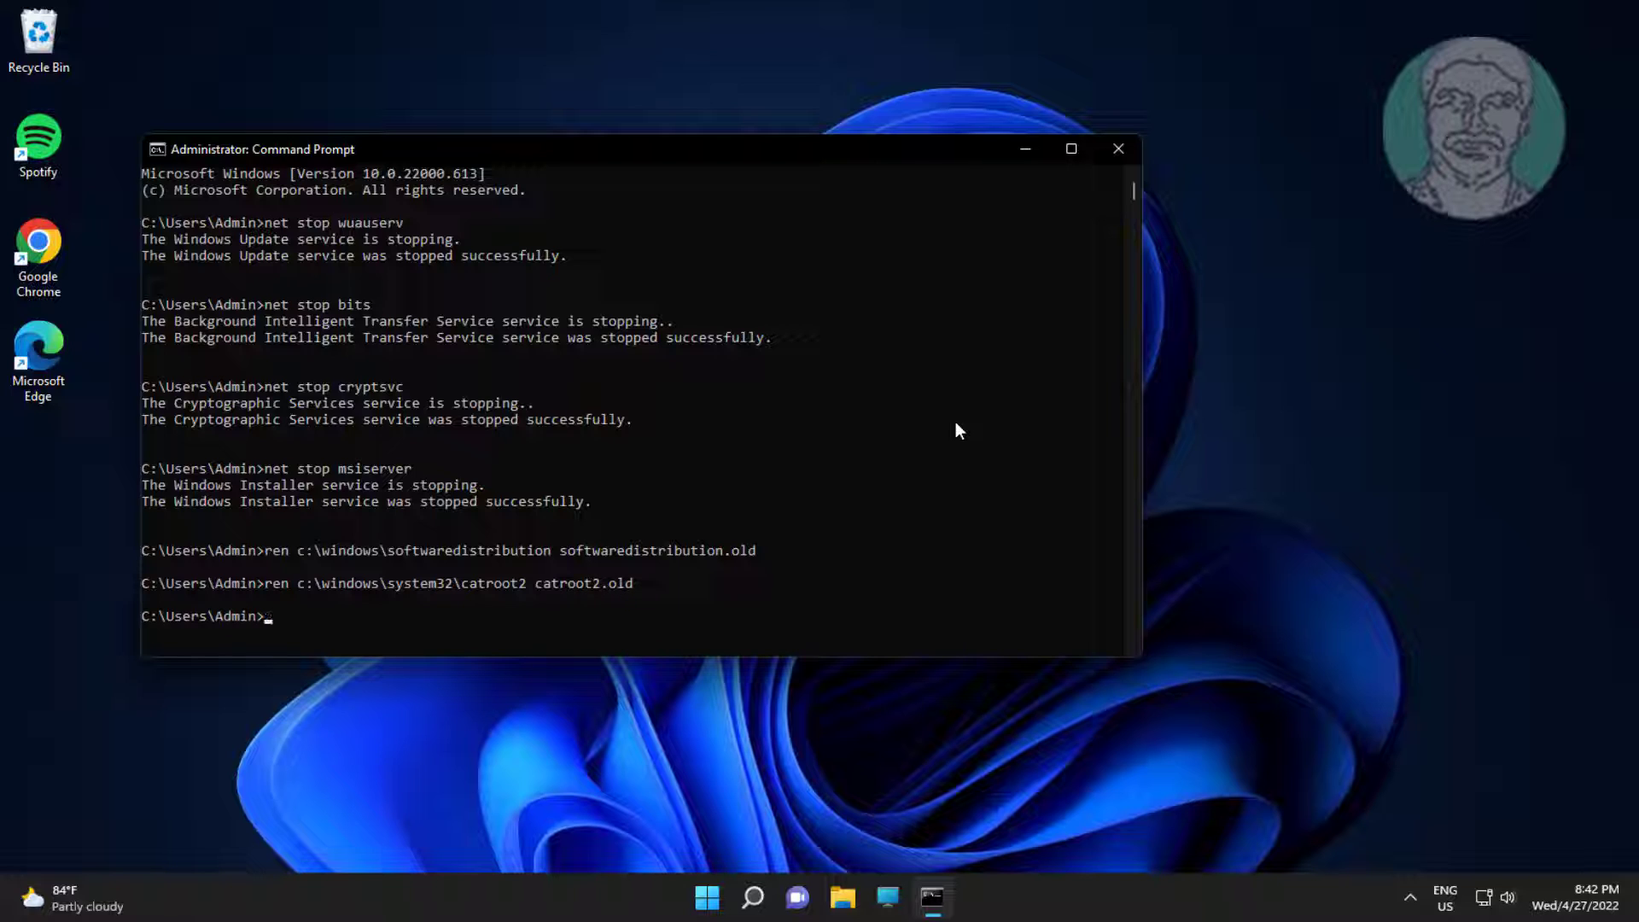
{"action": "type", "text": "net start wuauserv"}
{"action": "key", "text": "Return"}
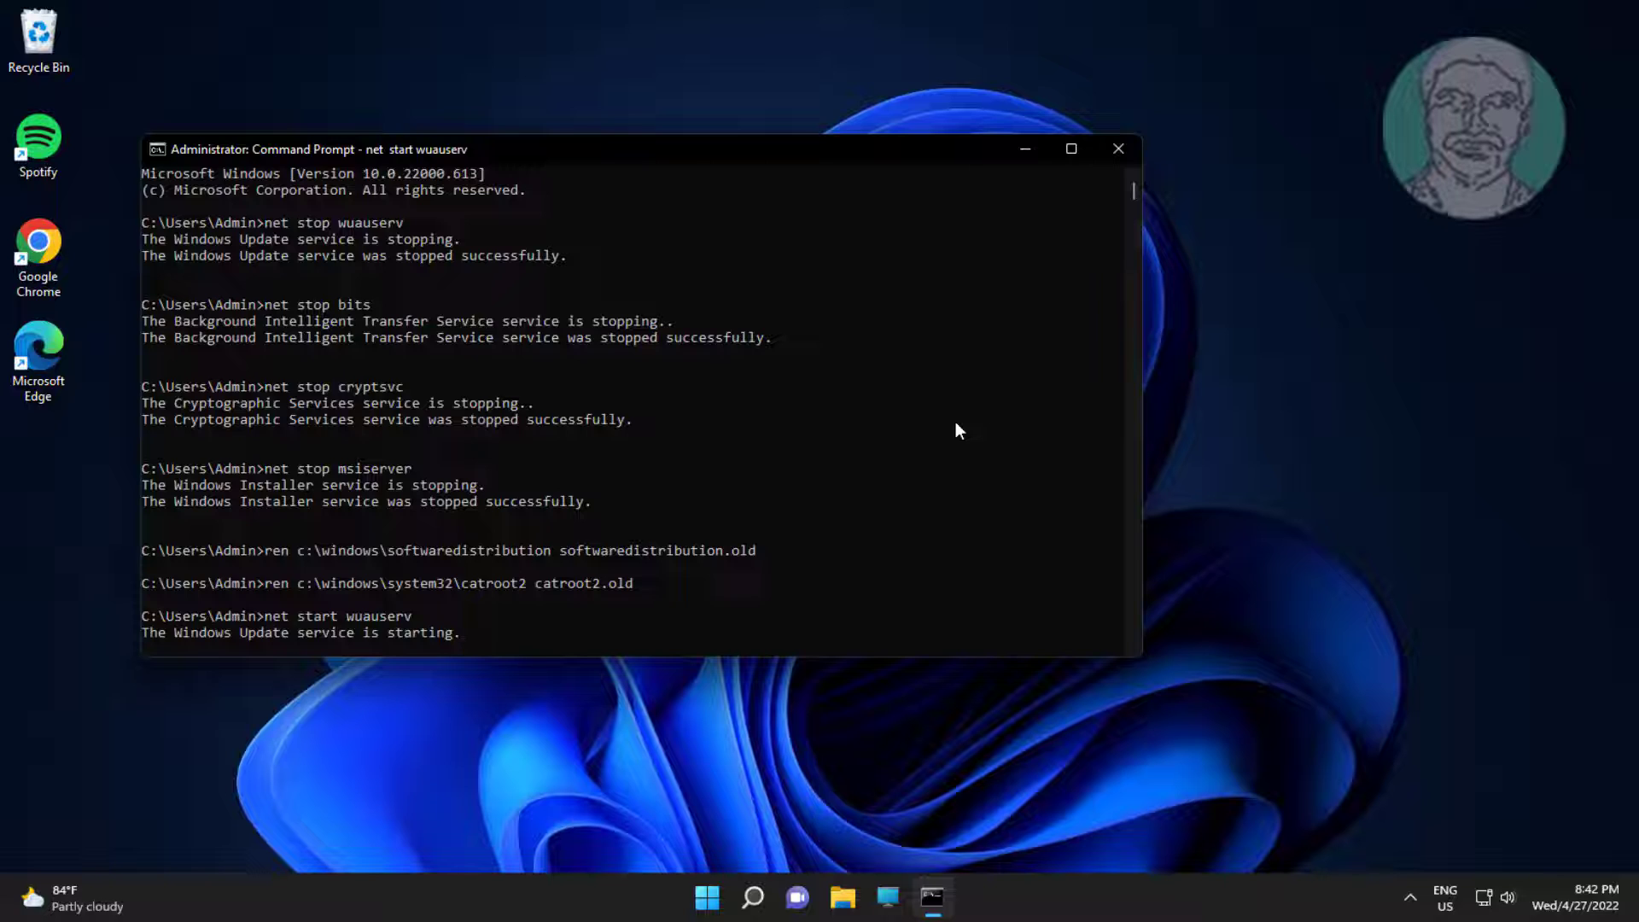
{"action": "type", "text": "ers\\Admin>net s"}
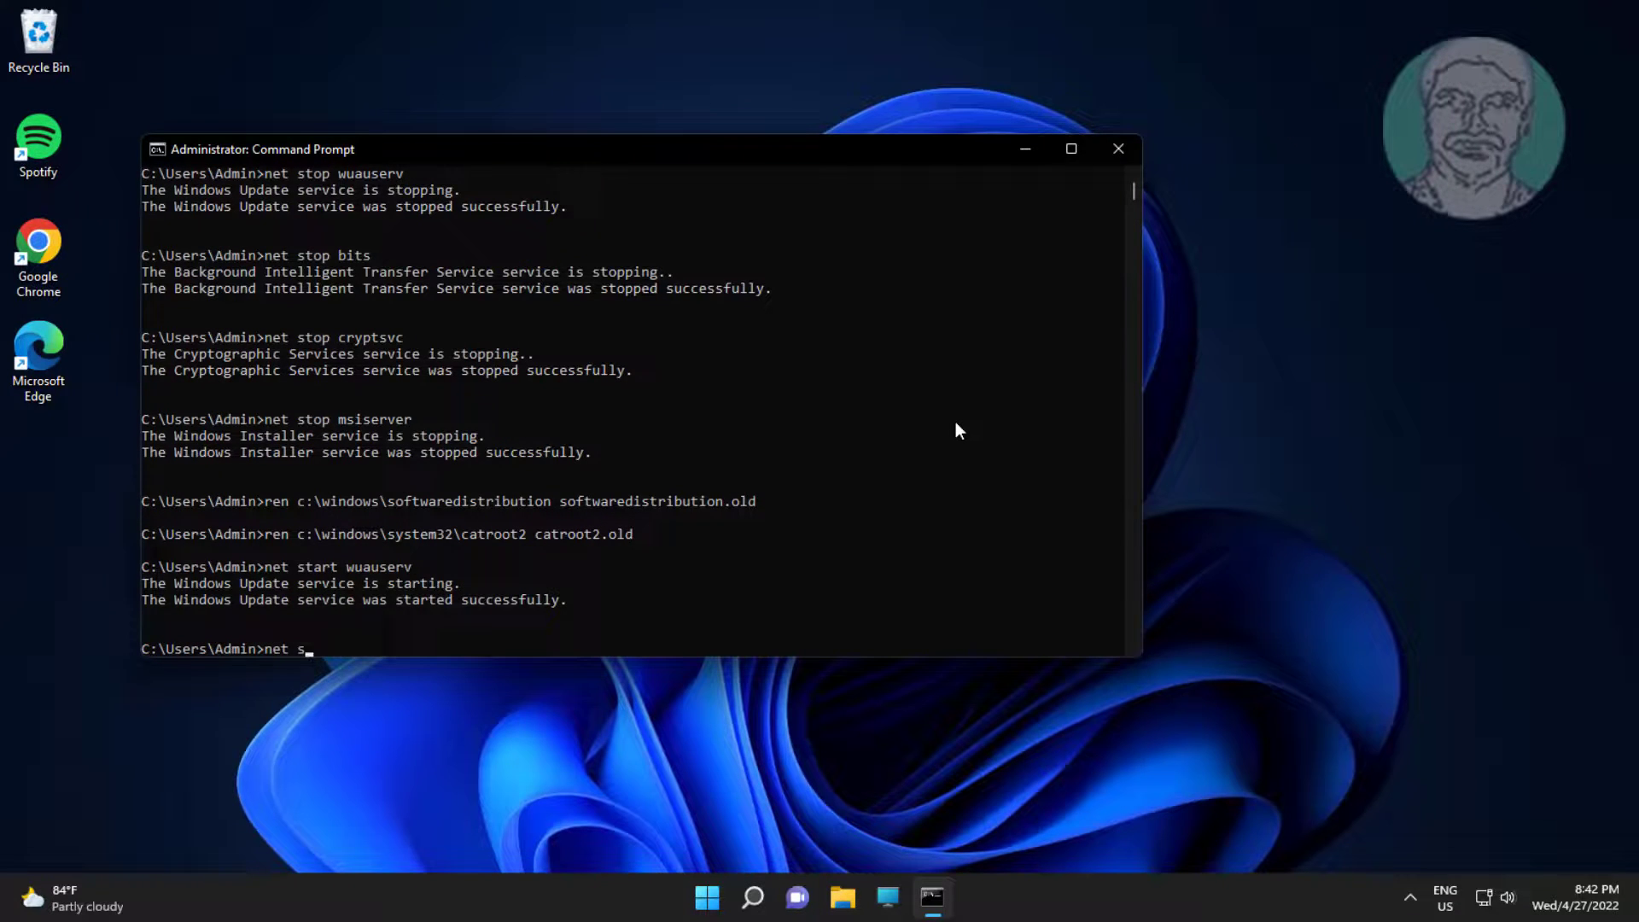
{"action": "type", "text": "tart bits"}
{"action": "key", "text": "Return"}
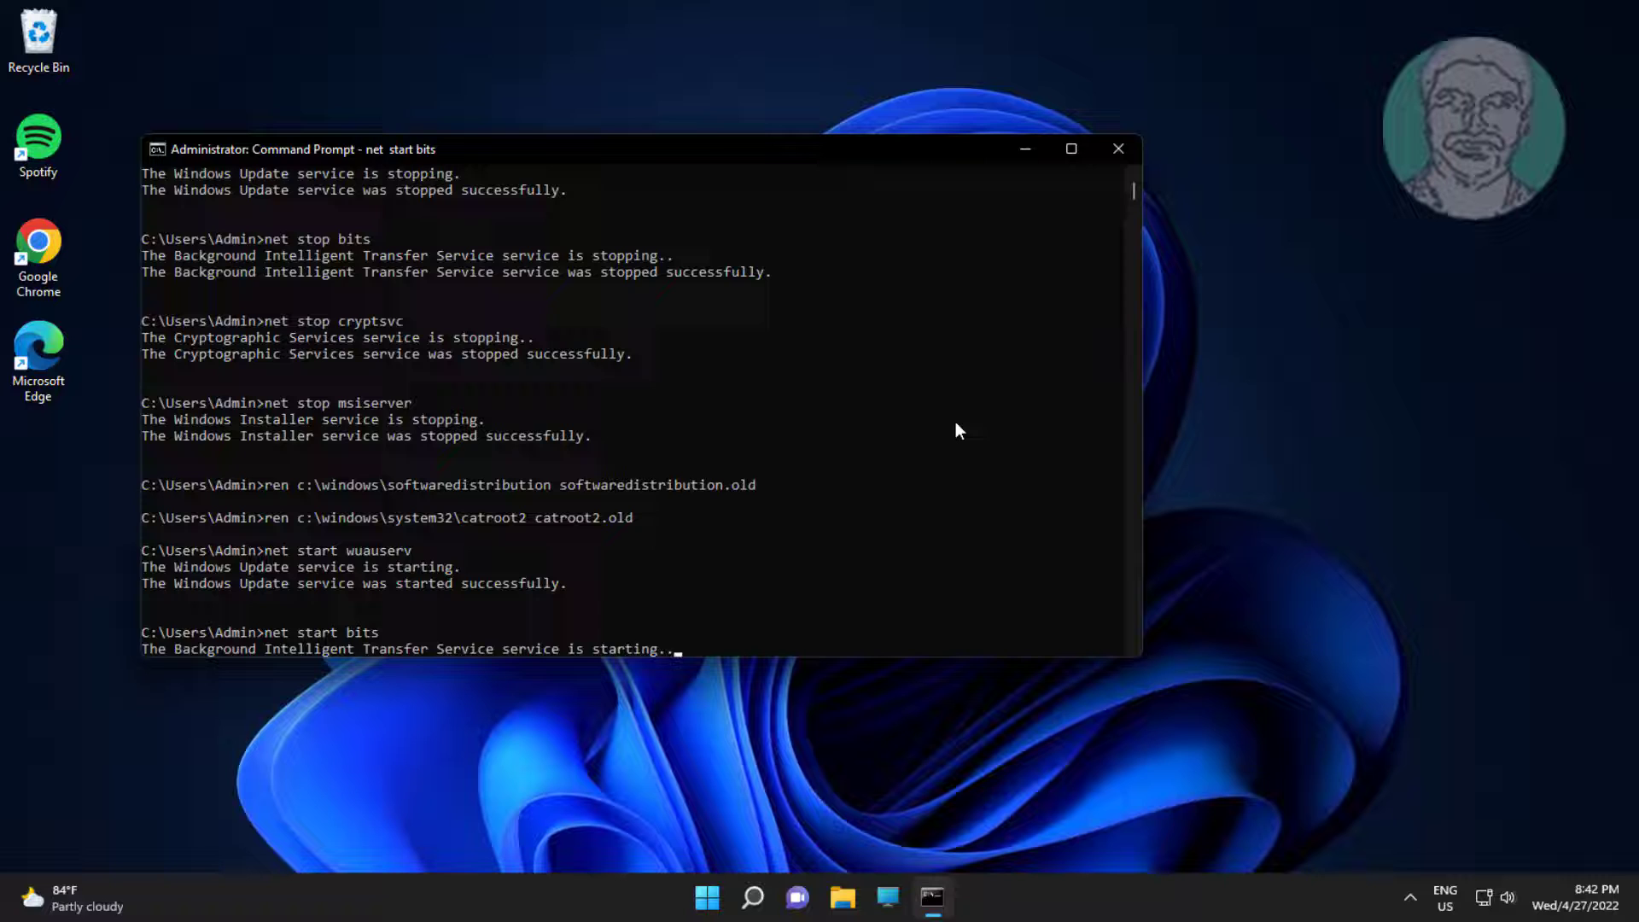
{"action": "type", "text": "net start "}
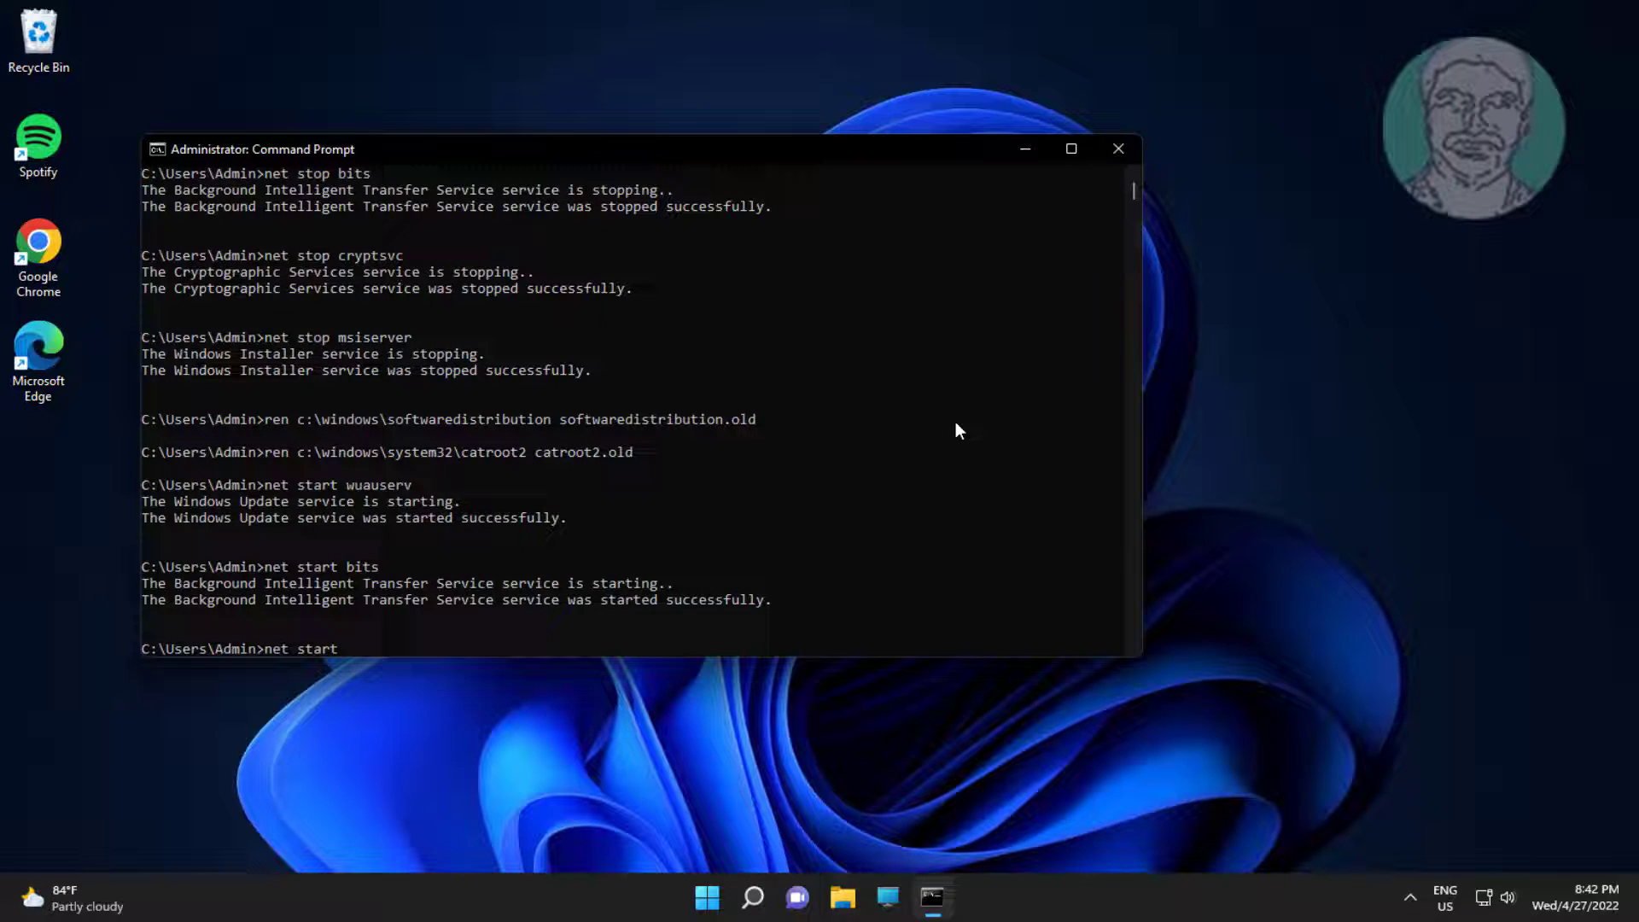
{"action": "type", "text": "cryptsvc"}
{"action": "key", "text": "Return"}
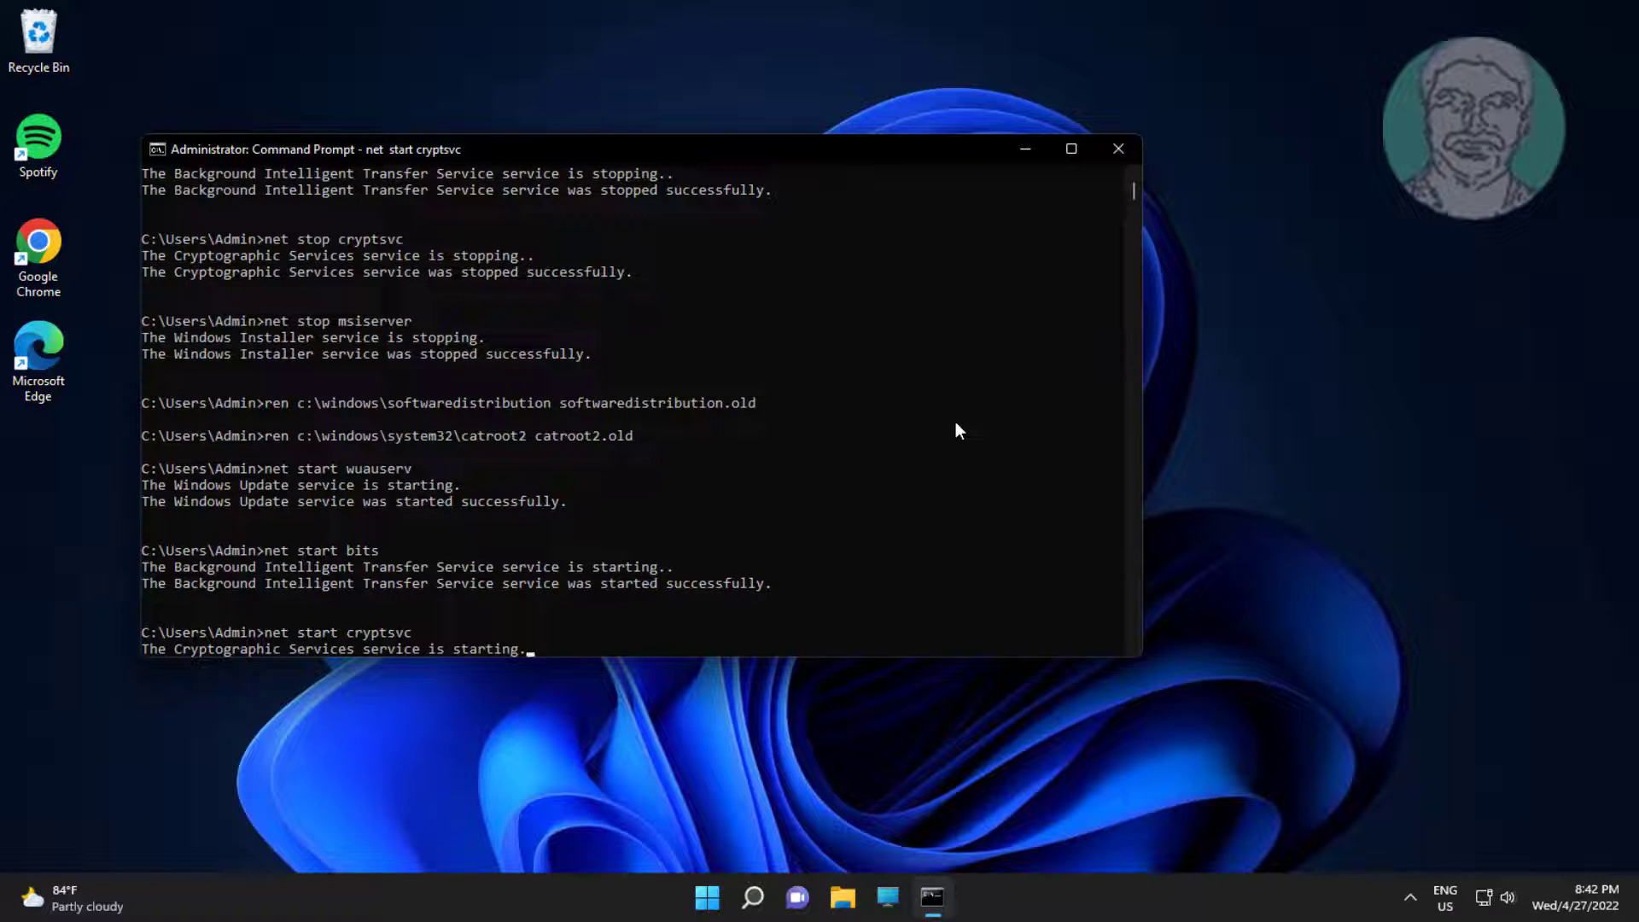
{"action": "type", "text": "net s"}
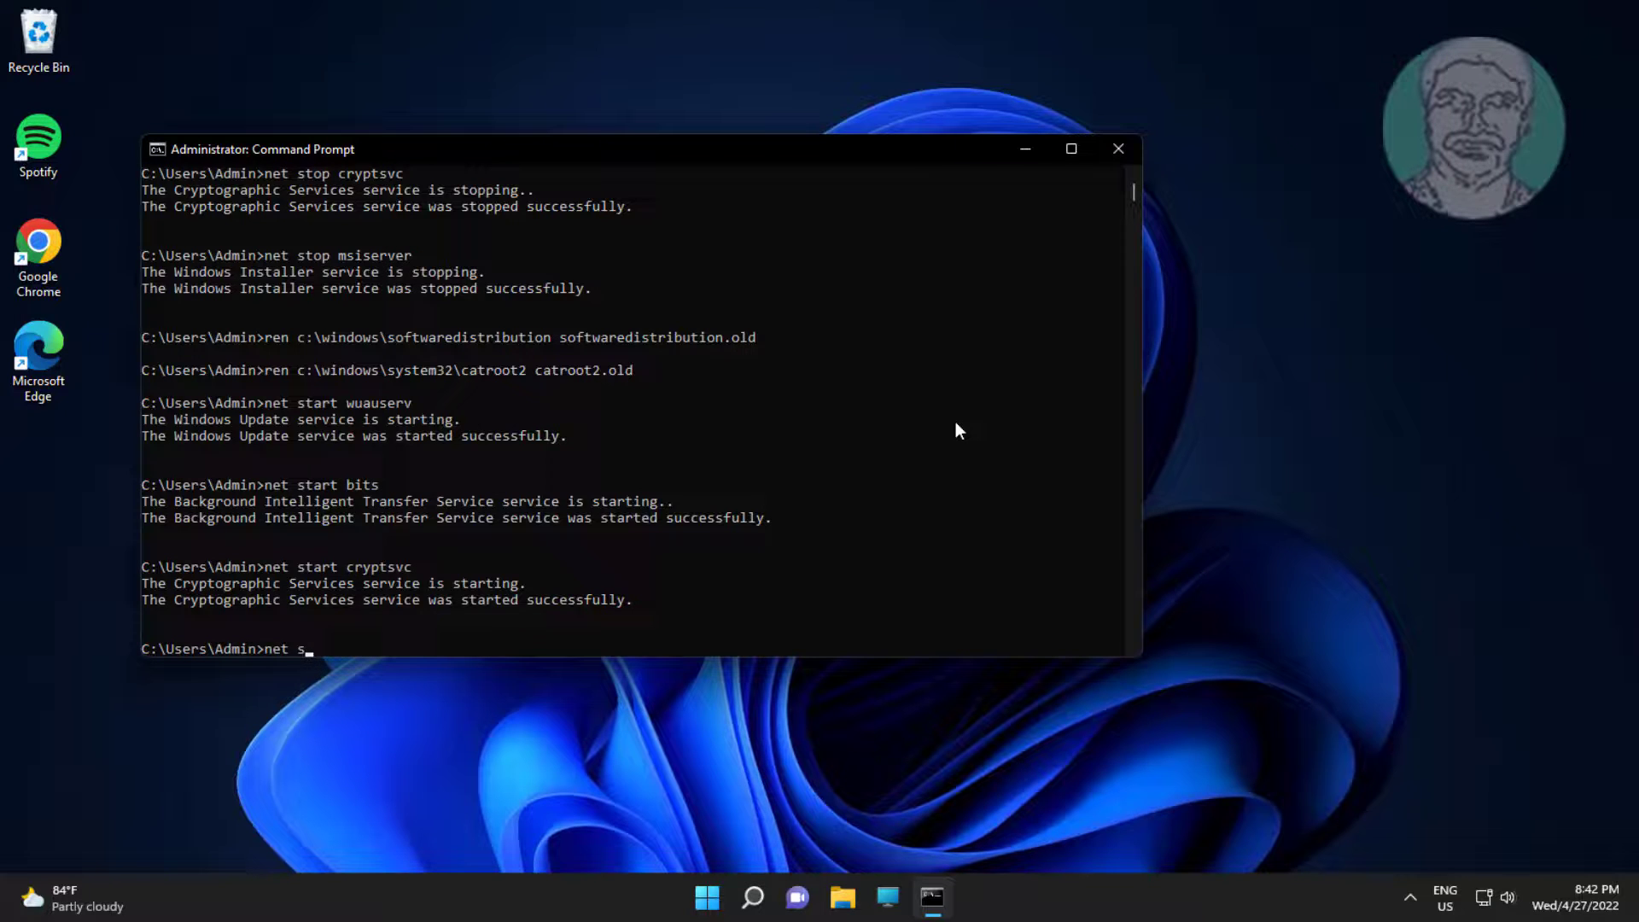
{"action": "type", "text": "tart msiserver"}
{"action": "key", "text": "Return"}
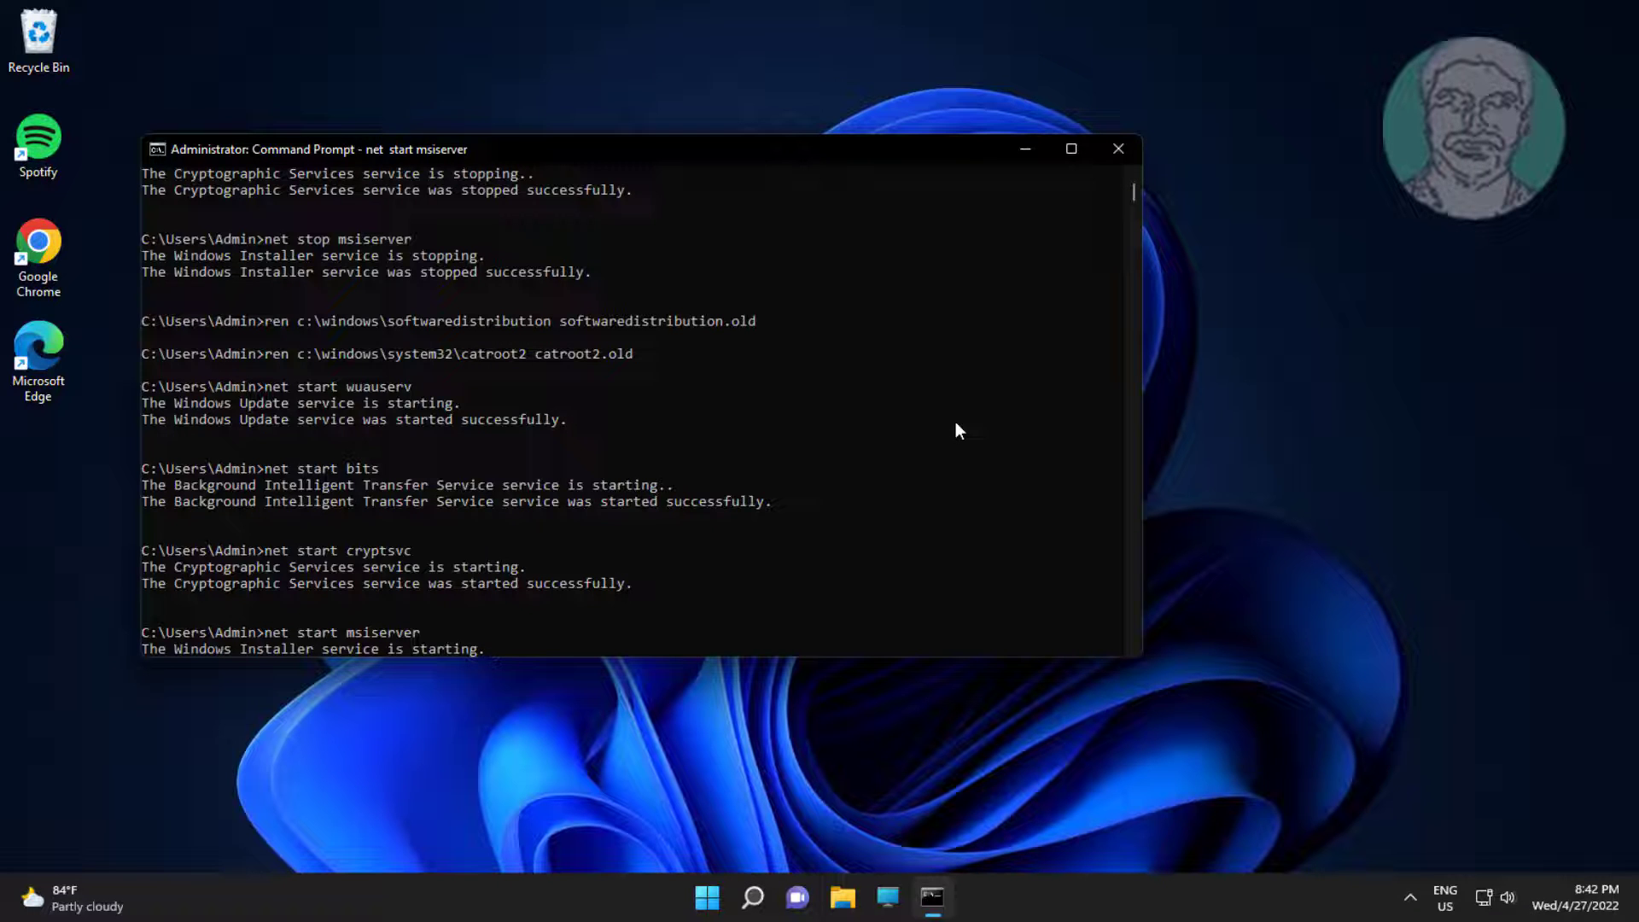
Exit Command Prompt and restart the computer
{"action": "type", "text": "exit"}
{"action": "key", "text": "Return"}
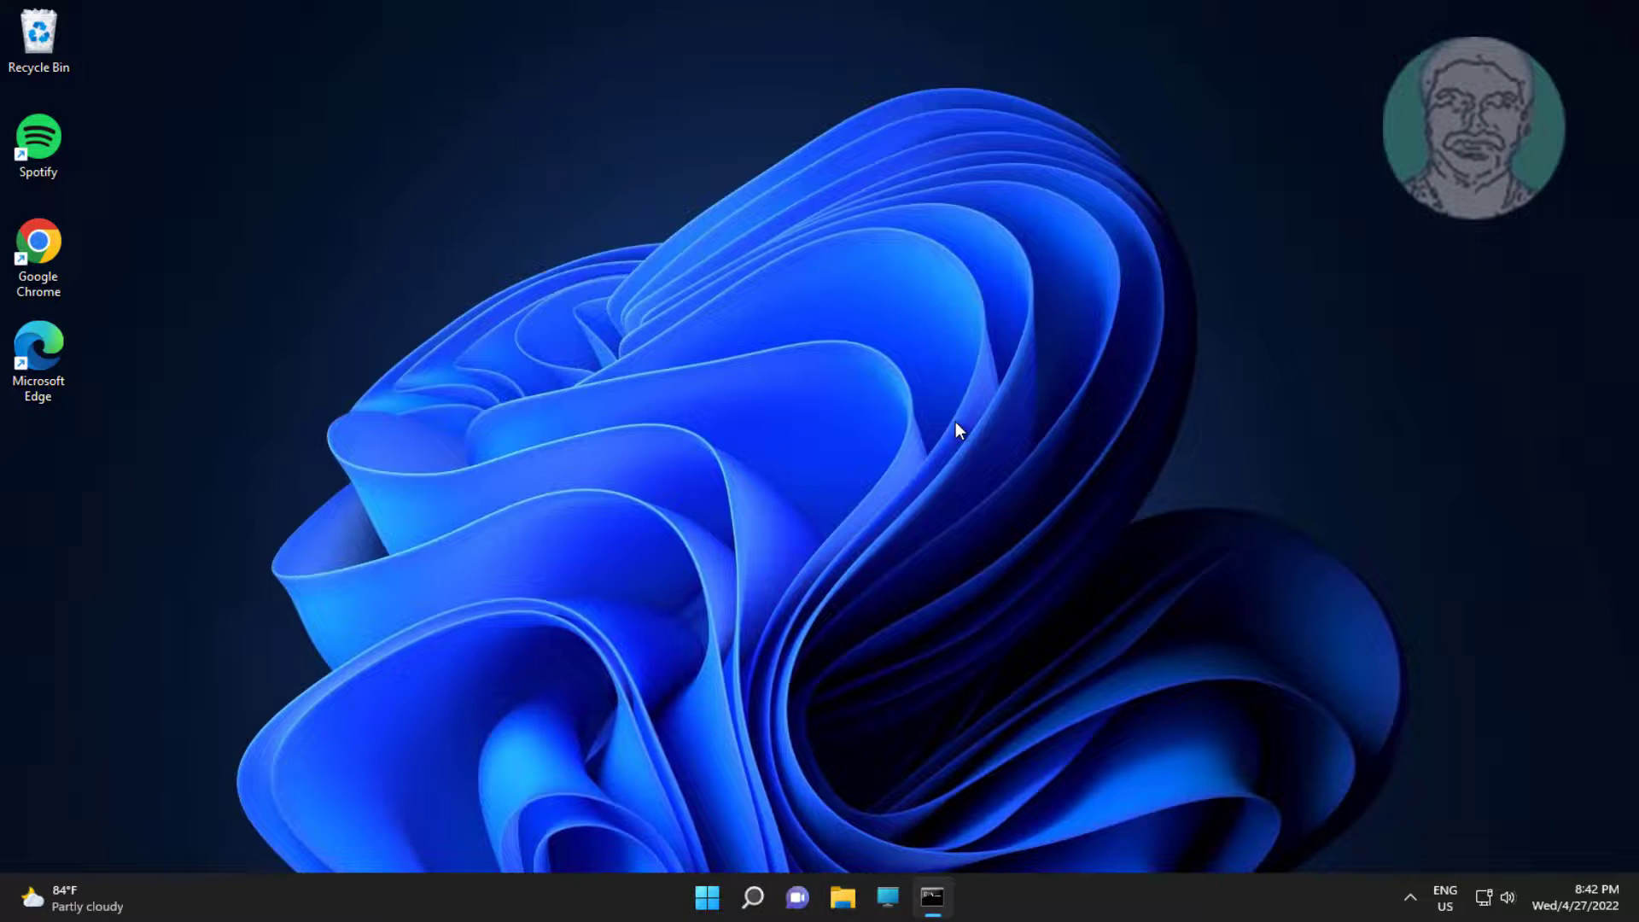
{"action": "left_click", "coordinate": [730, 895]}
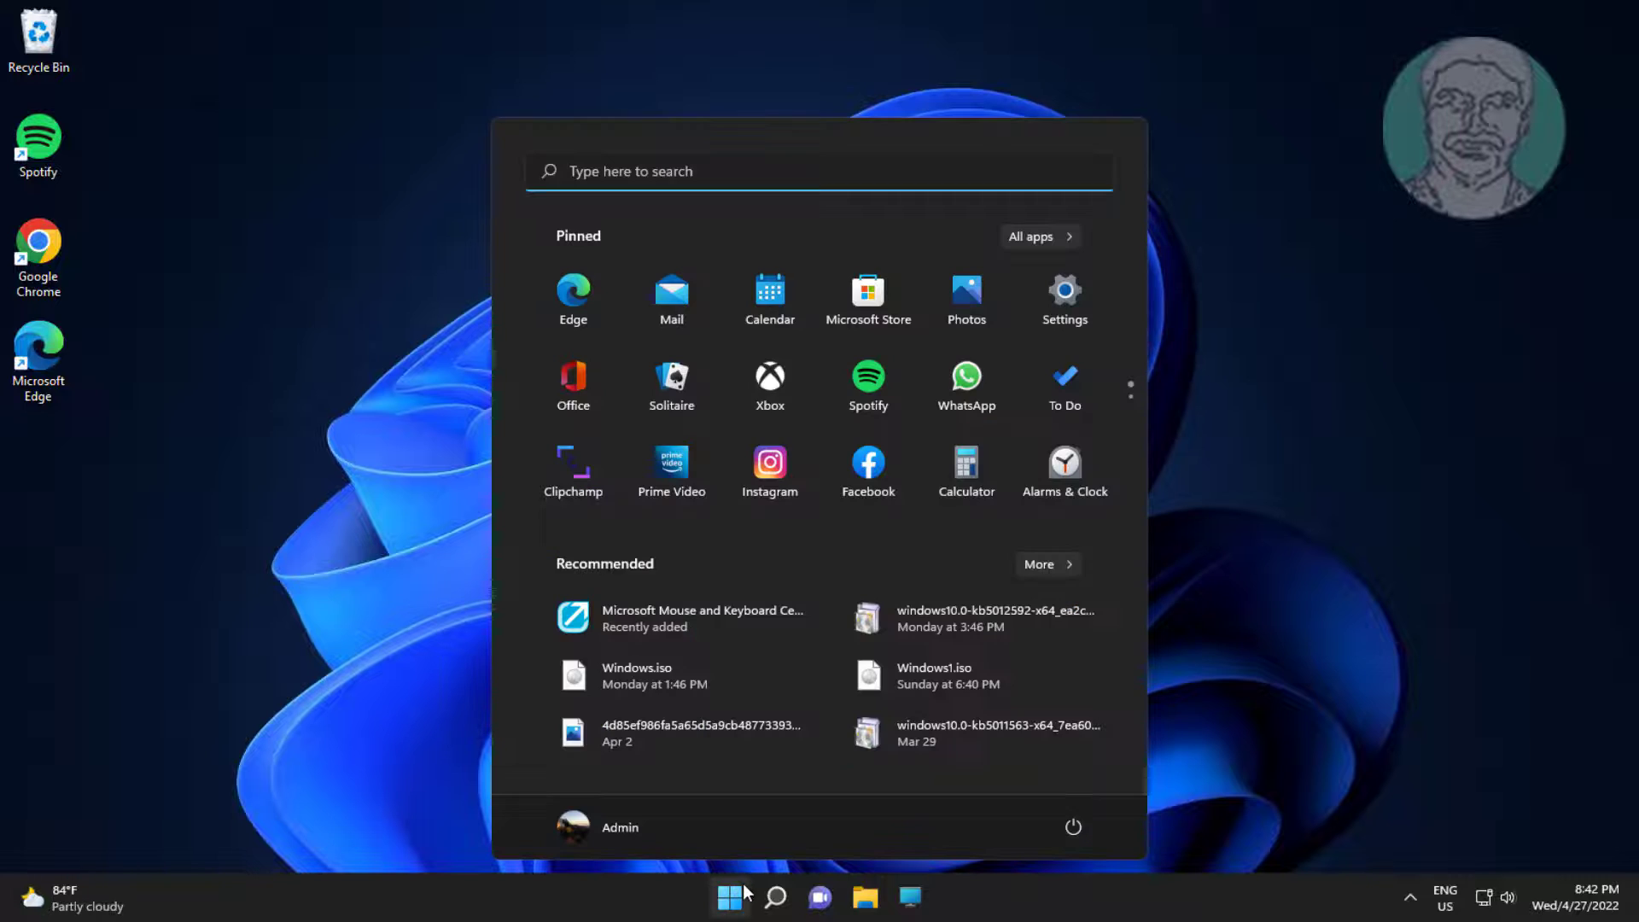
{"action": "left_click", "coordinate": [1076, 825]}
{"action": "left_click", "coordinate": [1074, 783]}
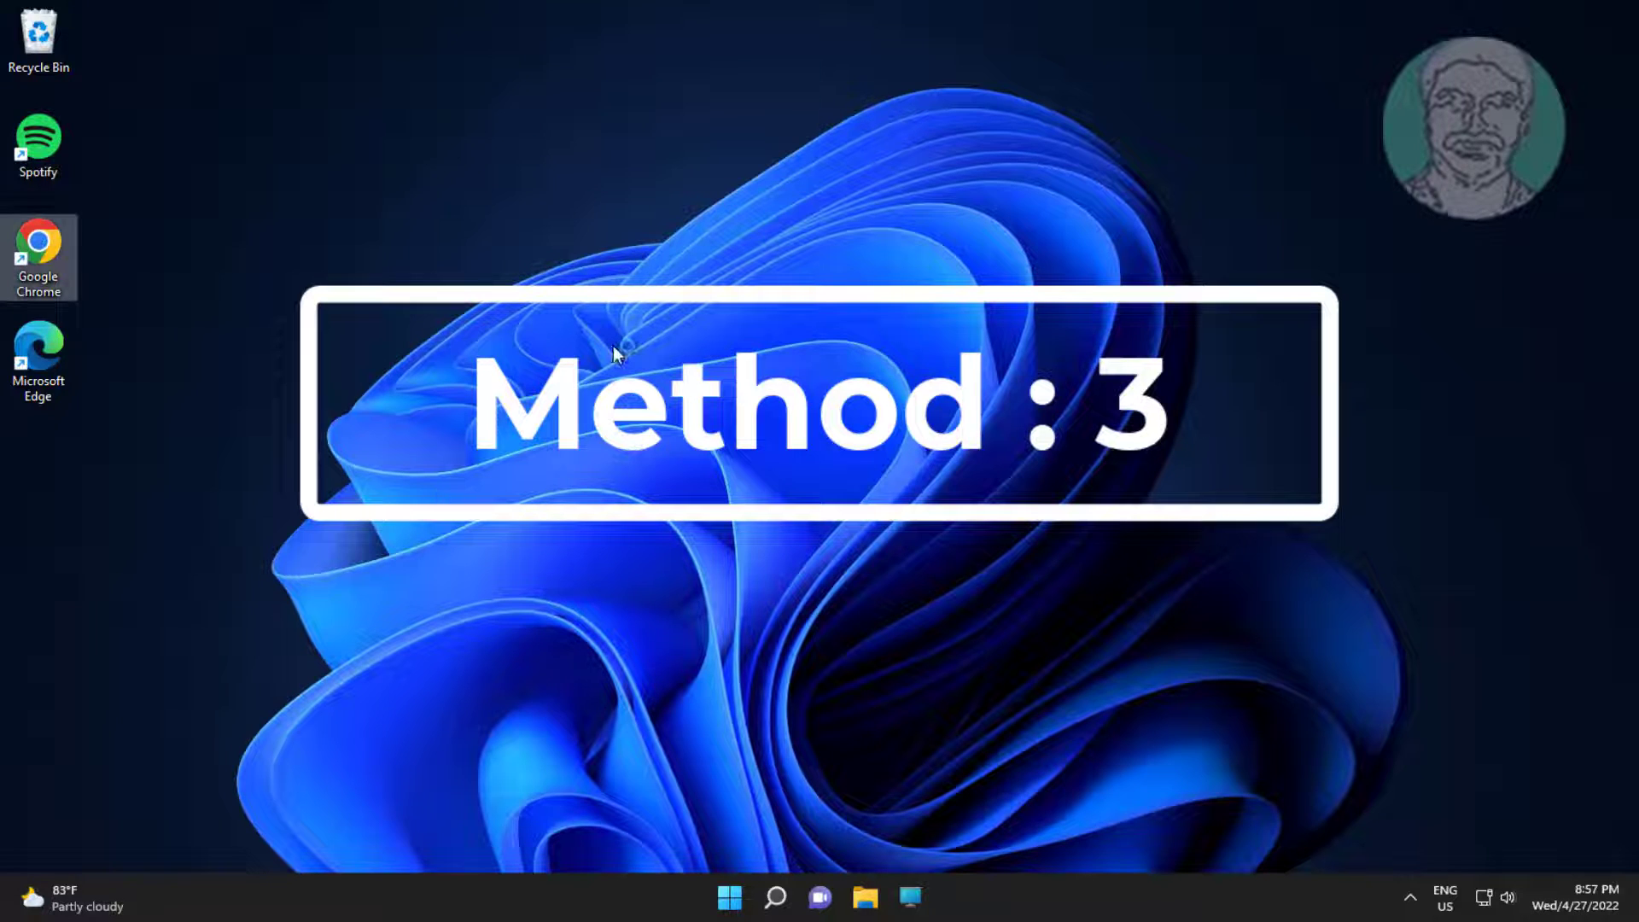
Download the Windows 11 media creation tool from Microsoft's download page and run it
{"action": "type", "text": "w"}
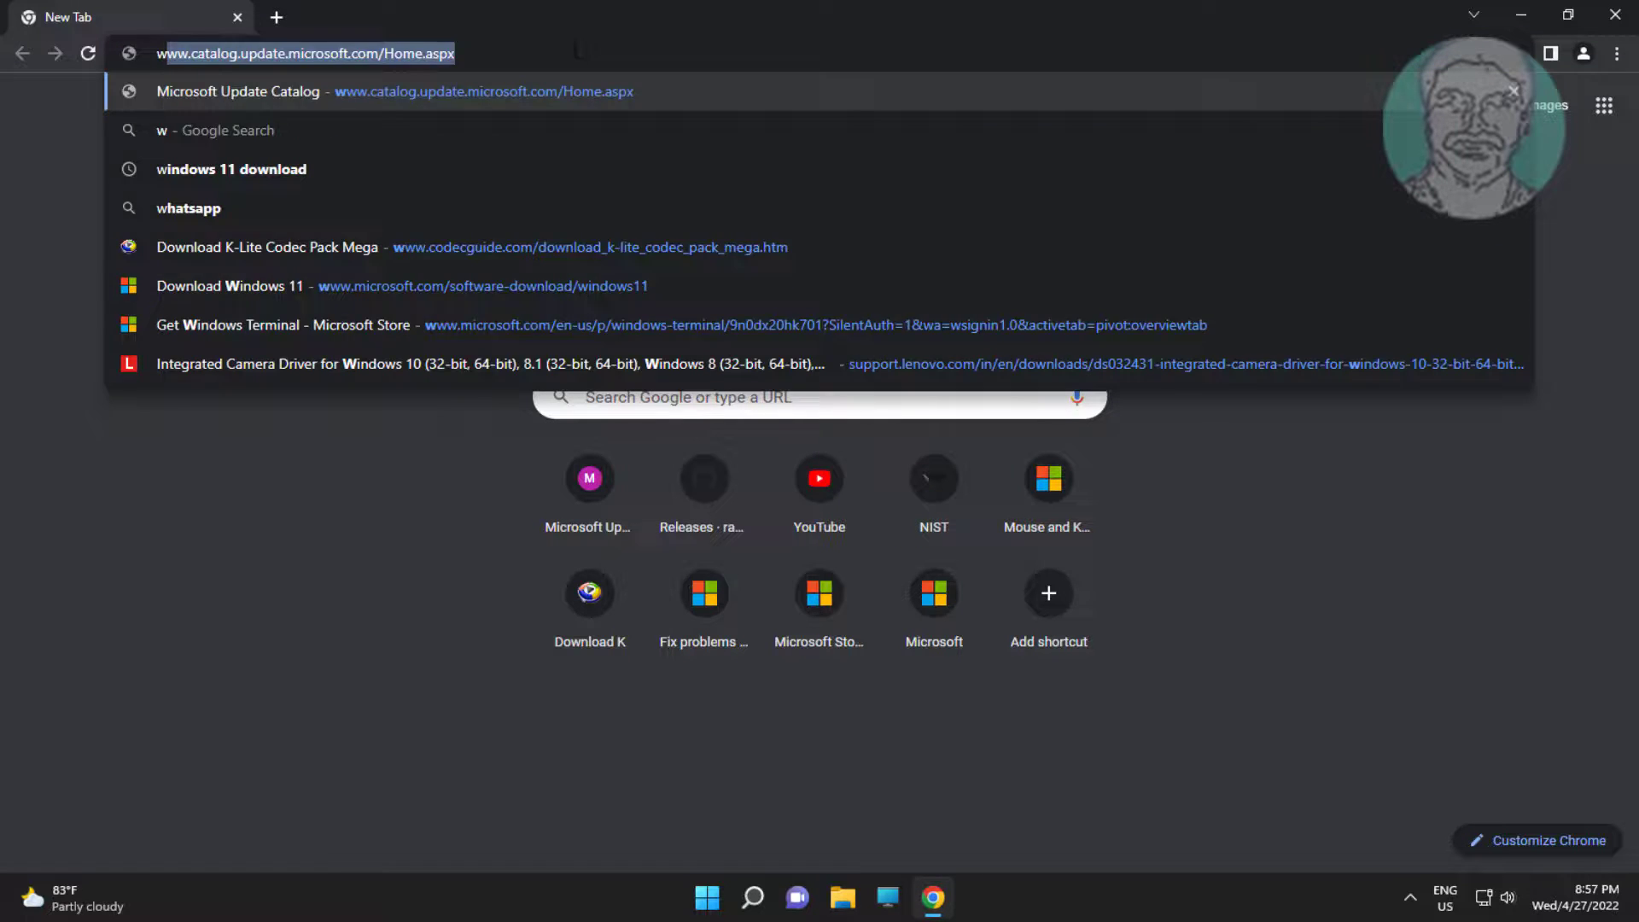
{"action": "type", "text": "indows 11 download"}
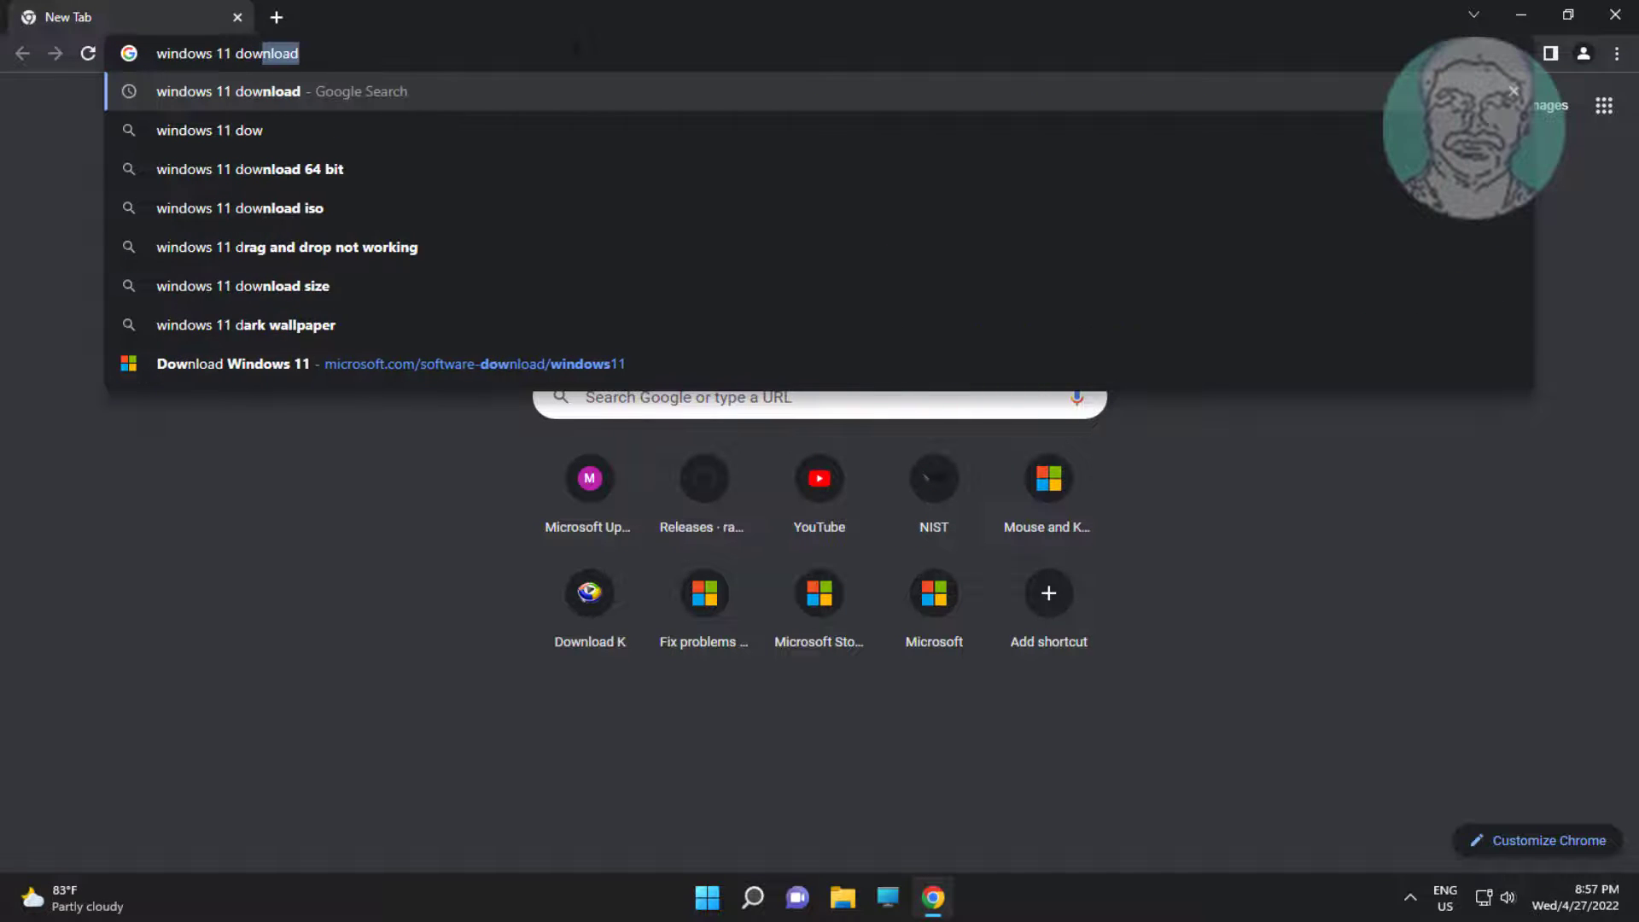
{"action": "key", "text": "Return"}
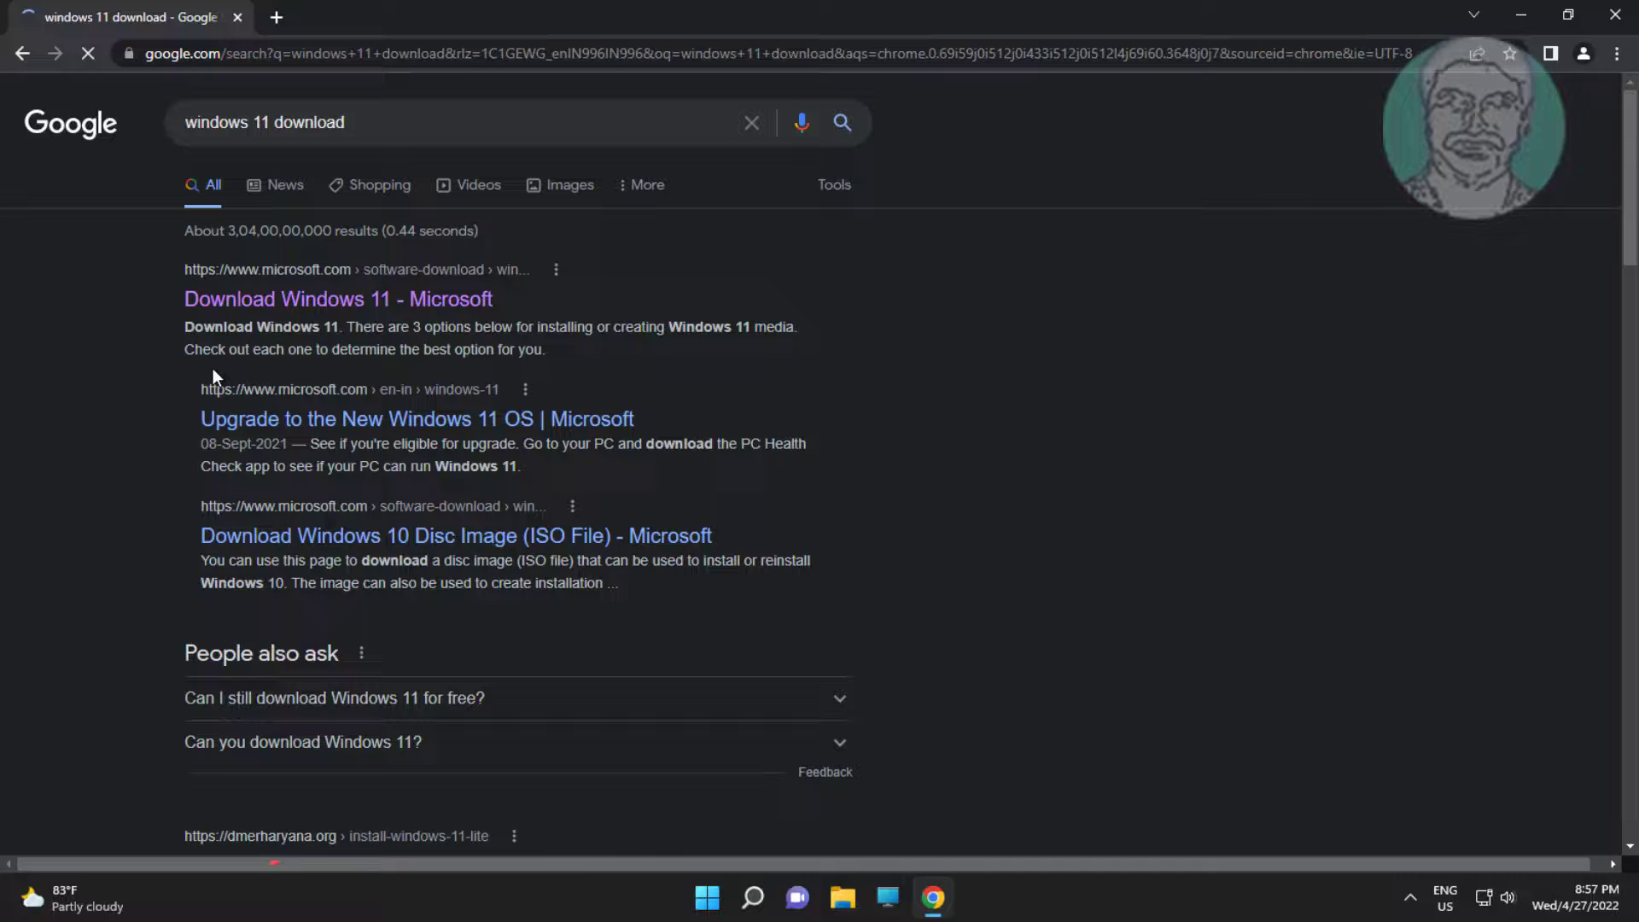
{"action": "left_click", "coordinate": [396, 312]}
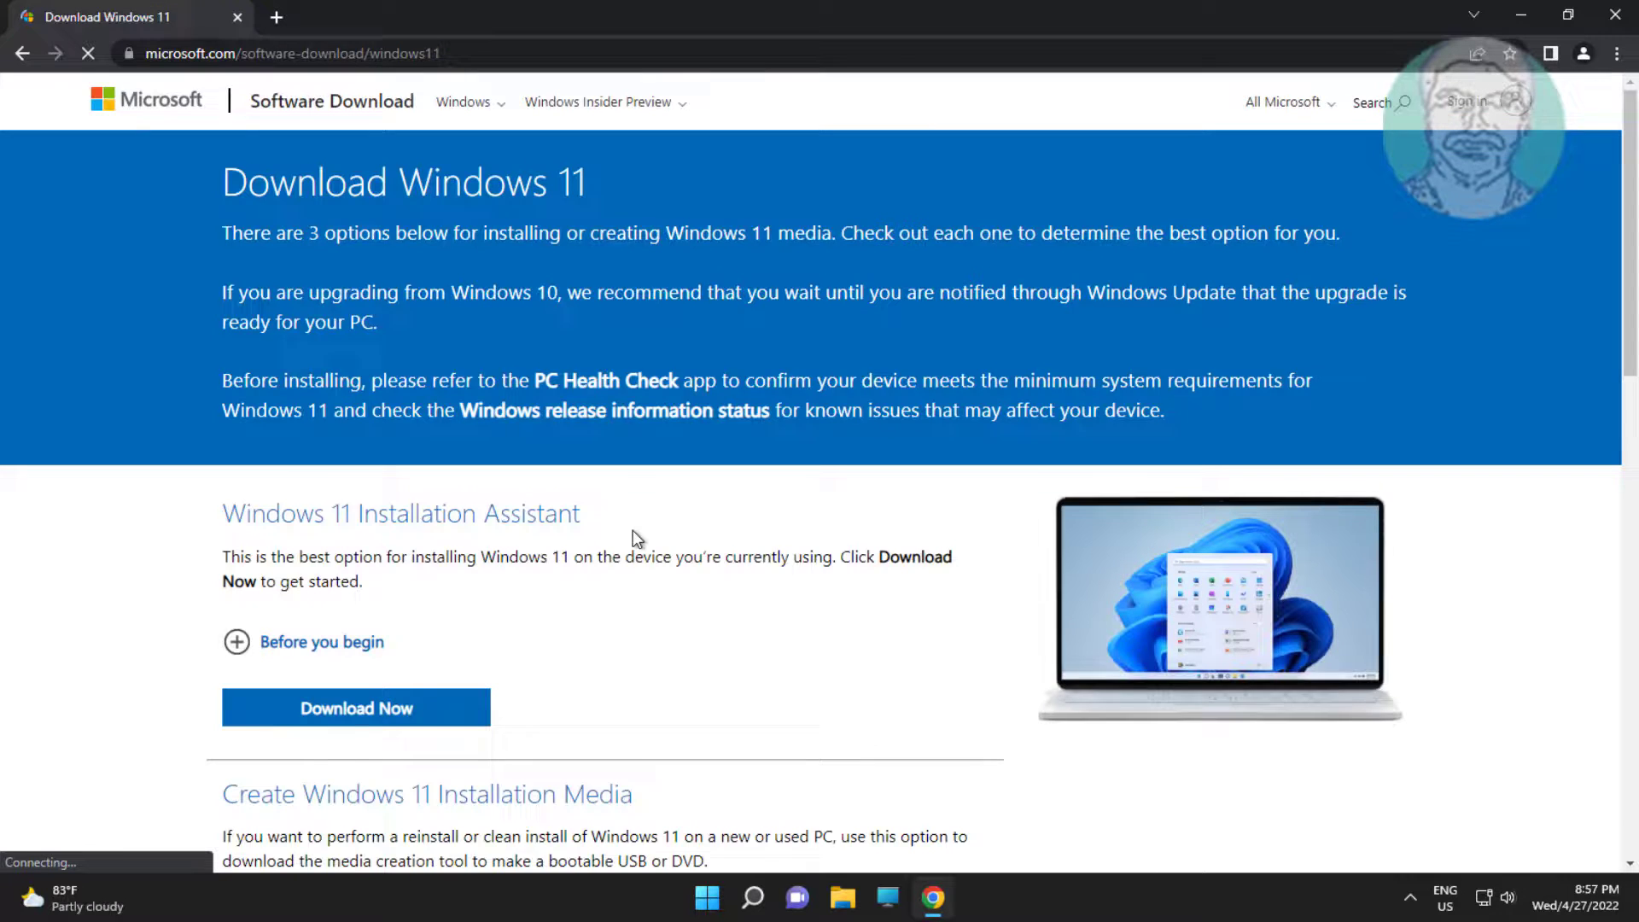
{"action": "scroll", "coordinate": [632, 530], "scroll_direction": "down", "scroll_amount": 3}
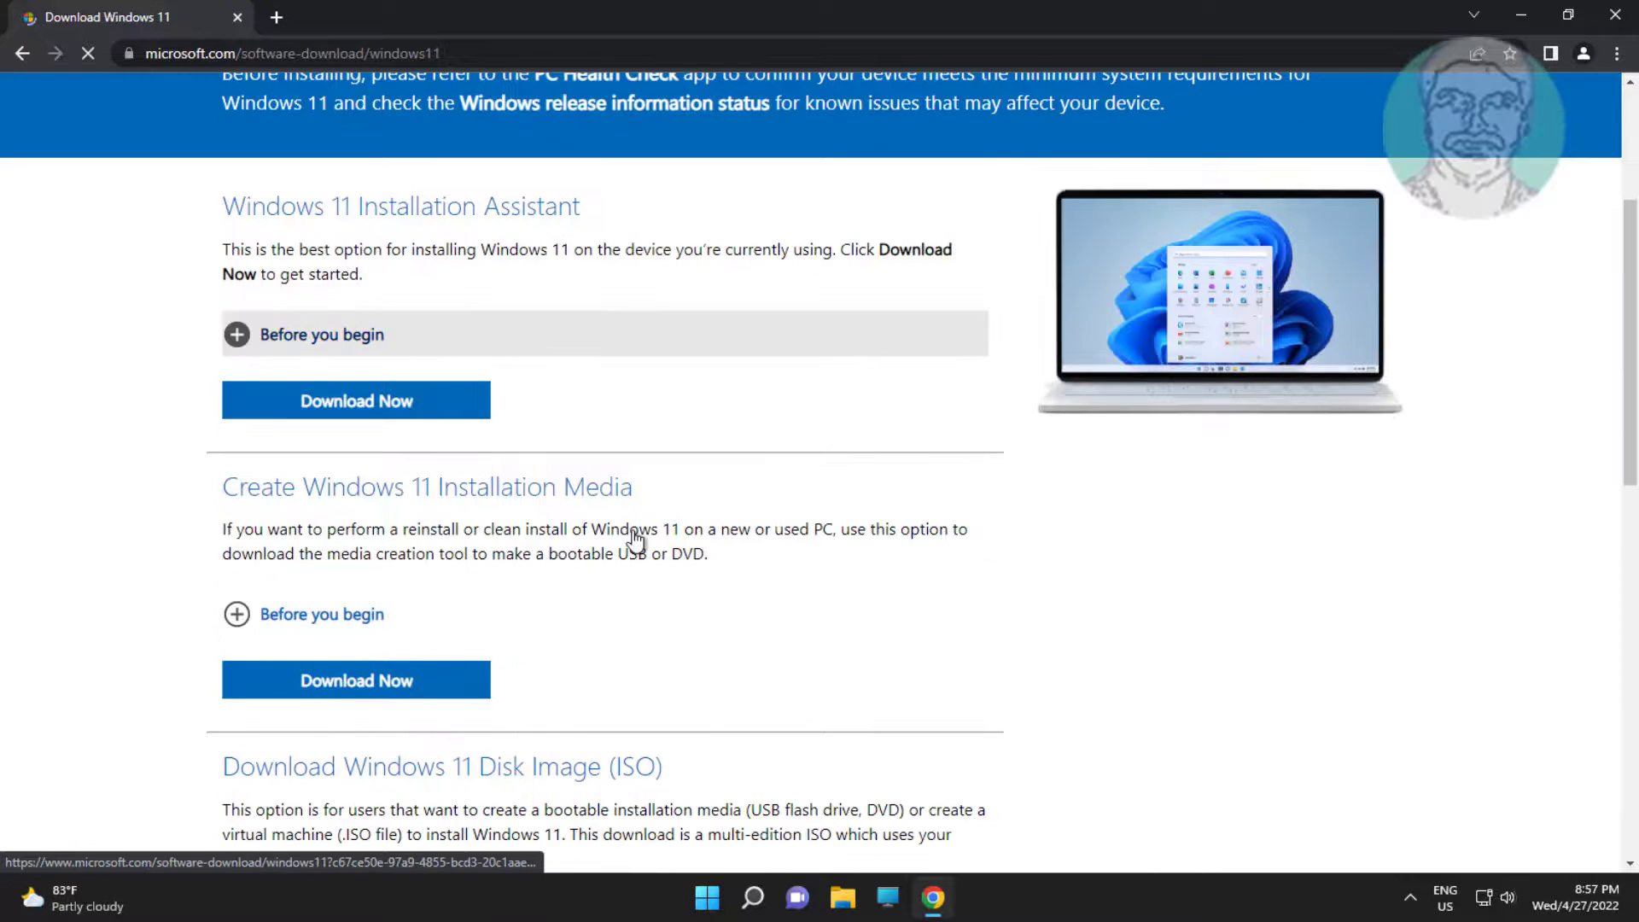
{"action": "left_click", "coordinate": [423, 690]}
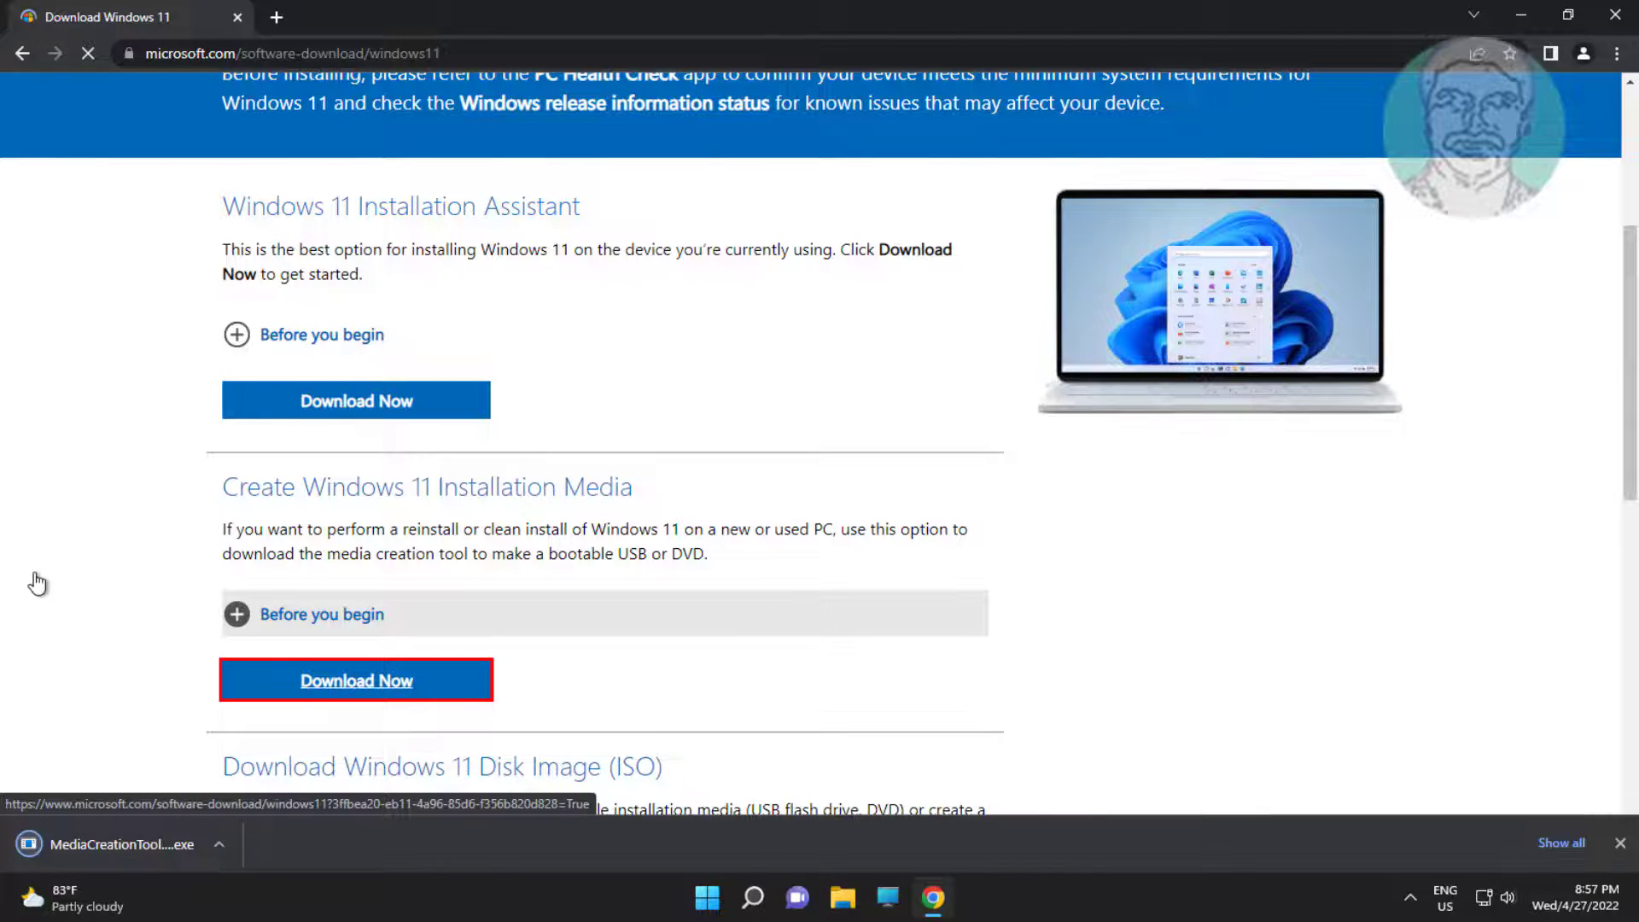
{"action": "left_click", "coordinate": [137, 843]}
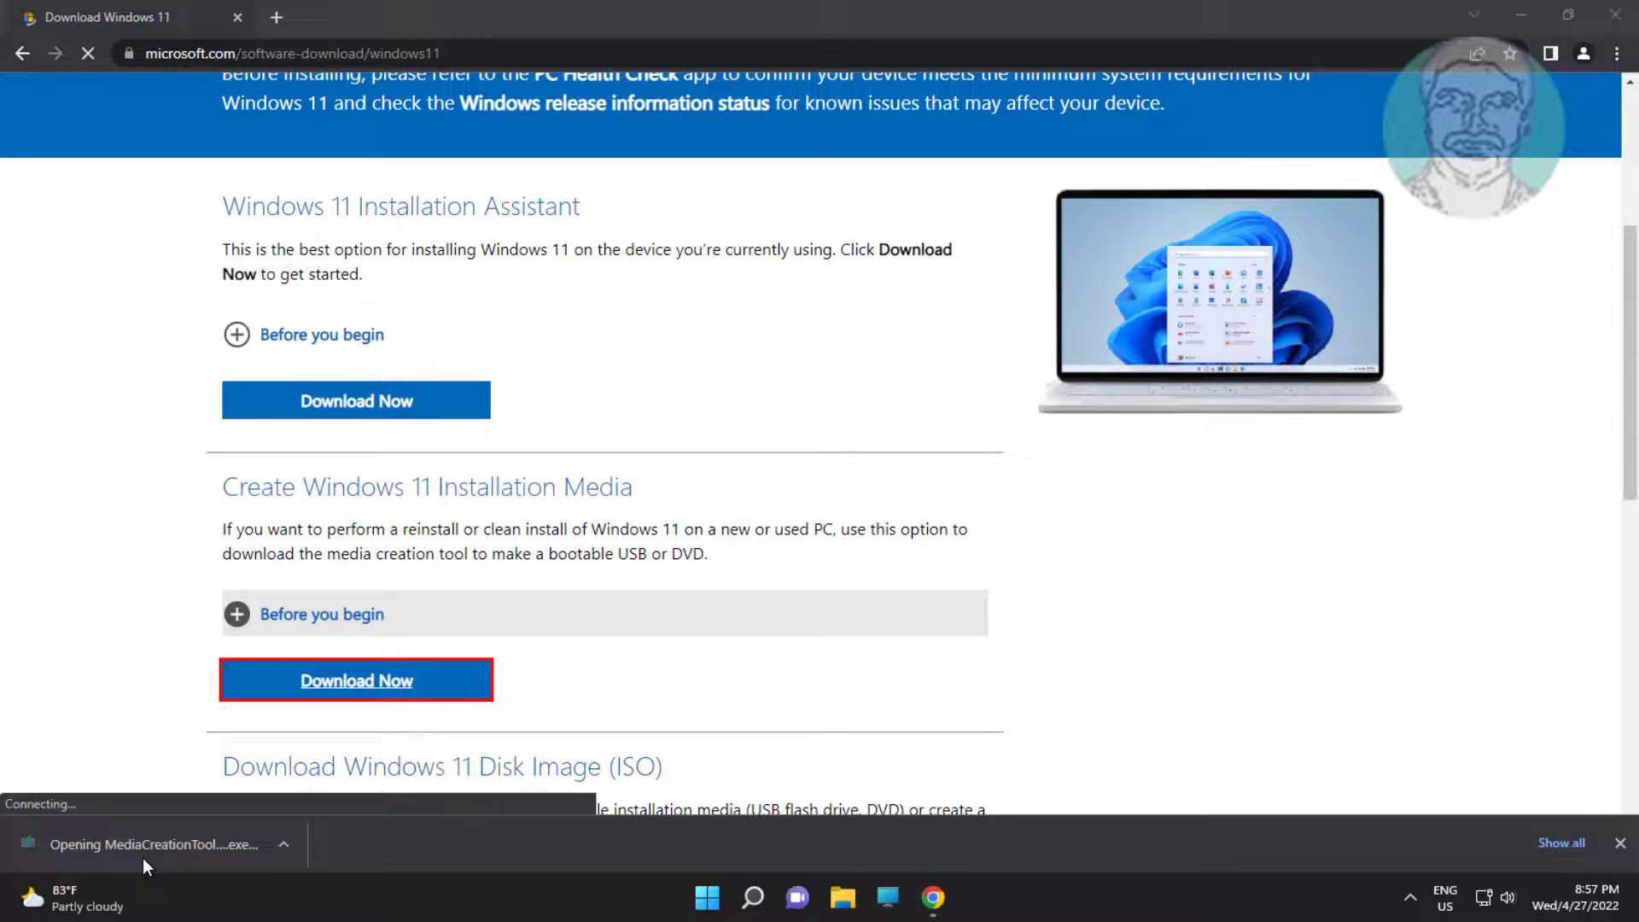
{"action": "left_click", "coordinate": [1521, 17]}
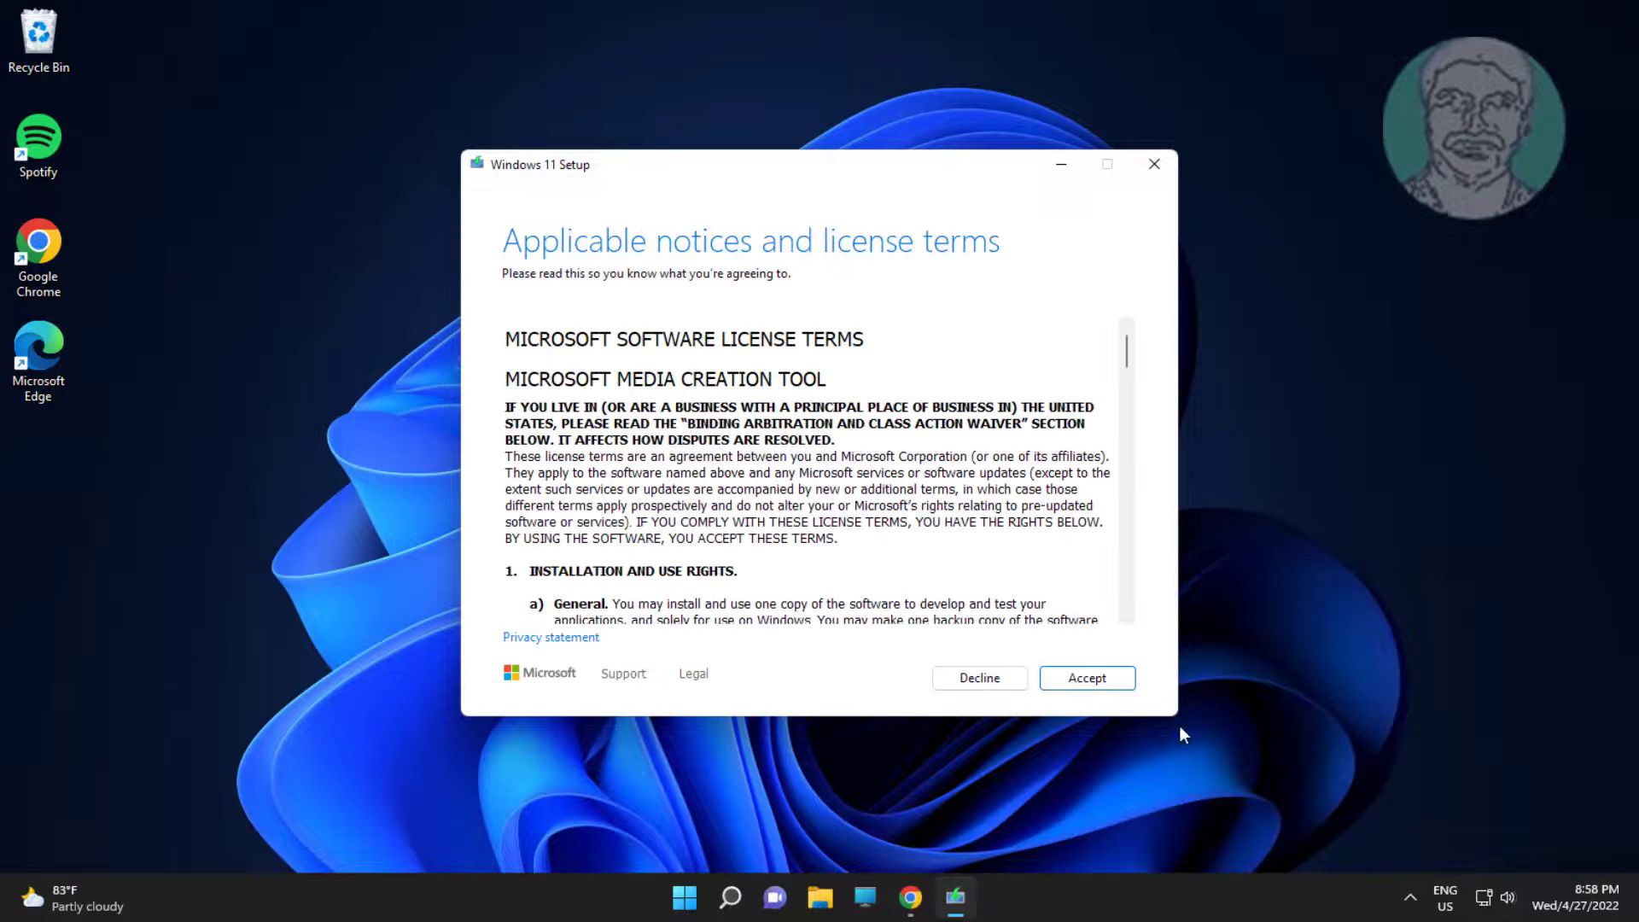
Accept the license and create a Windows 11 ISO file with the default language and edition, then finish
{"action": "left_click", "coordinate": [1114, 683]}
{"action": "left_click", "coordinate": [1089, 688]}
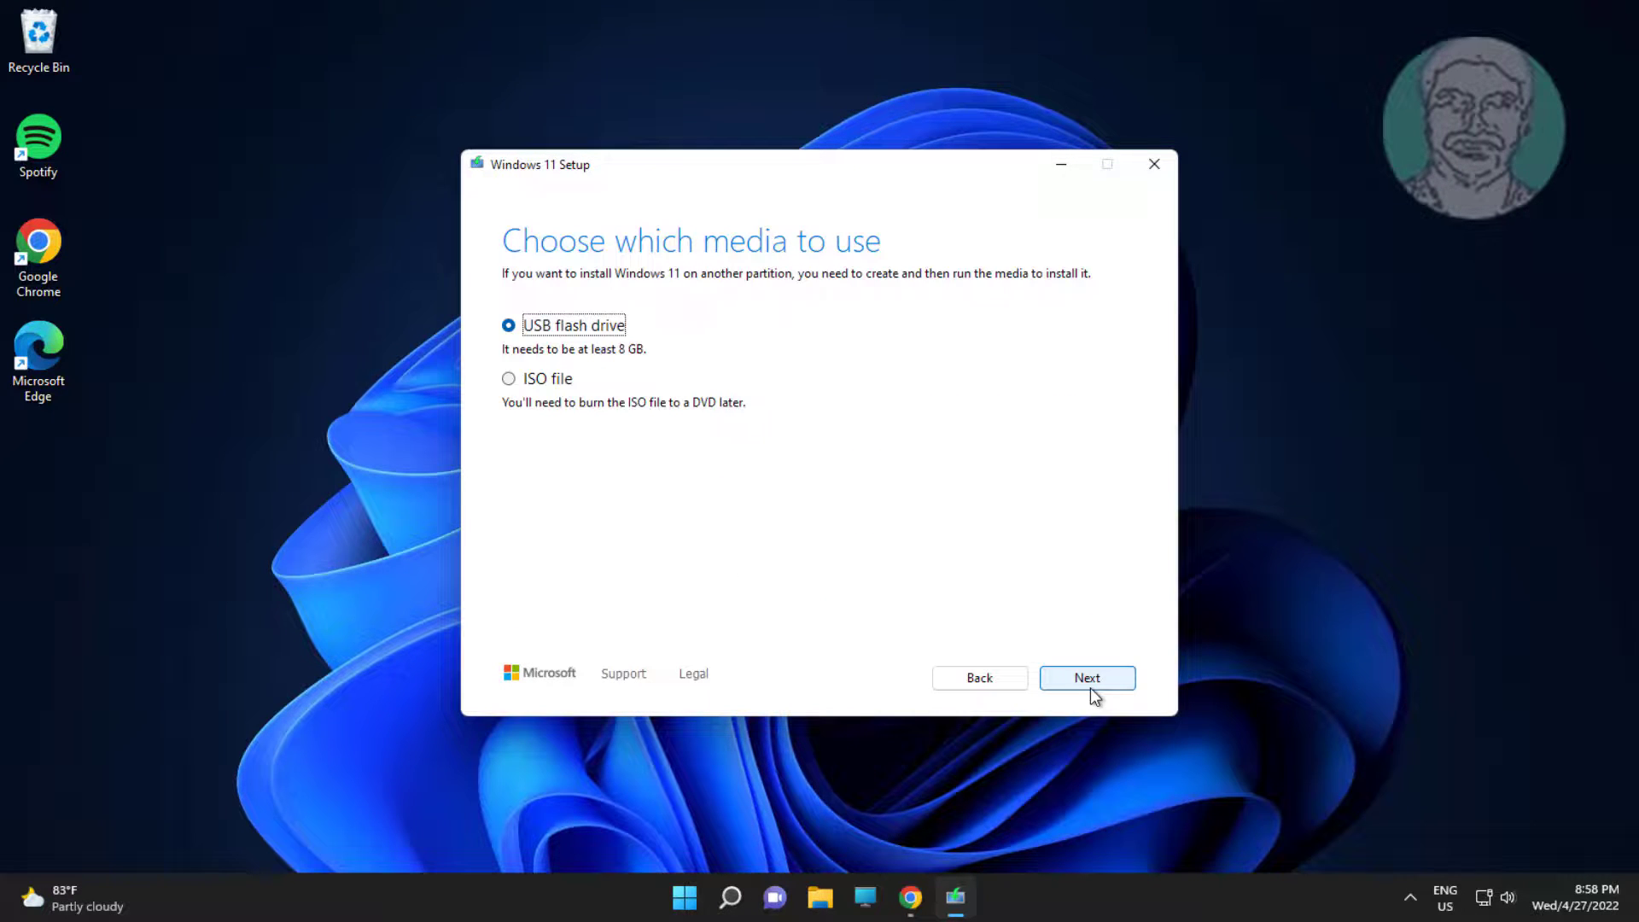
{"action": "left_click", "coordinate": [530, 383]}
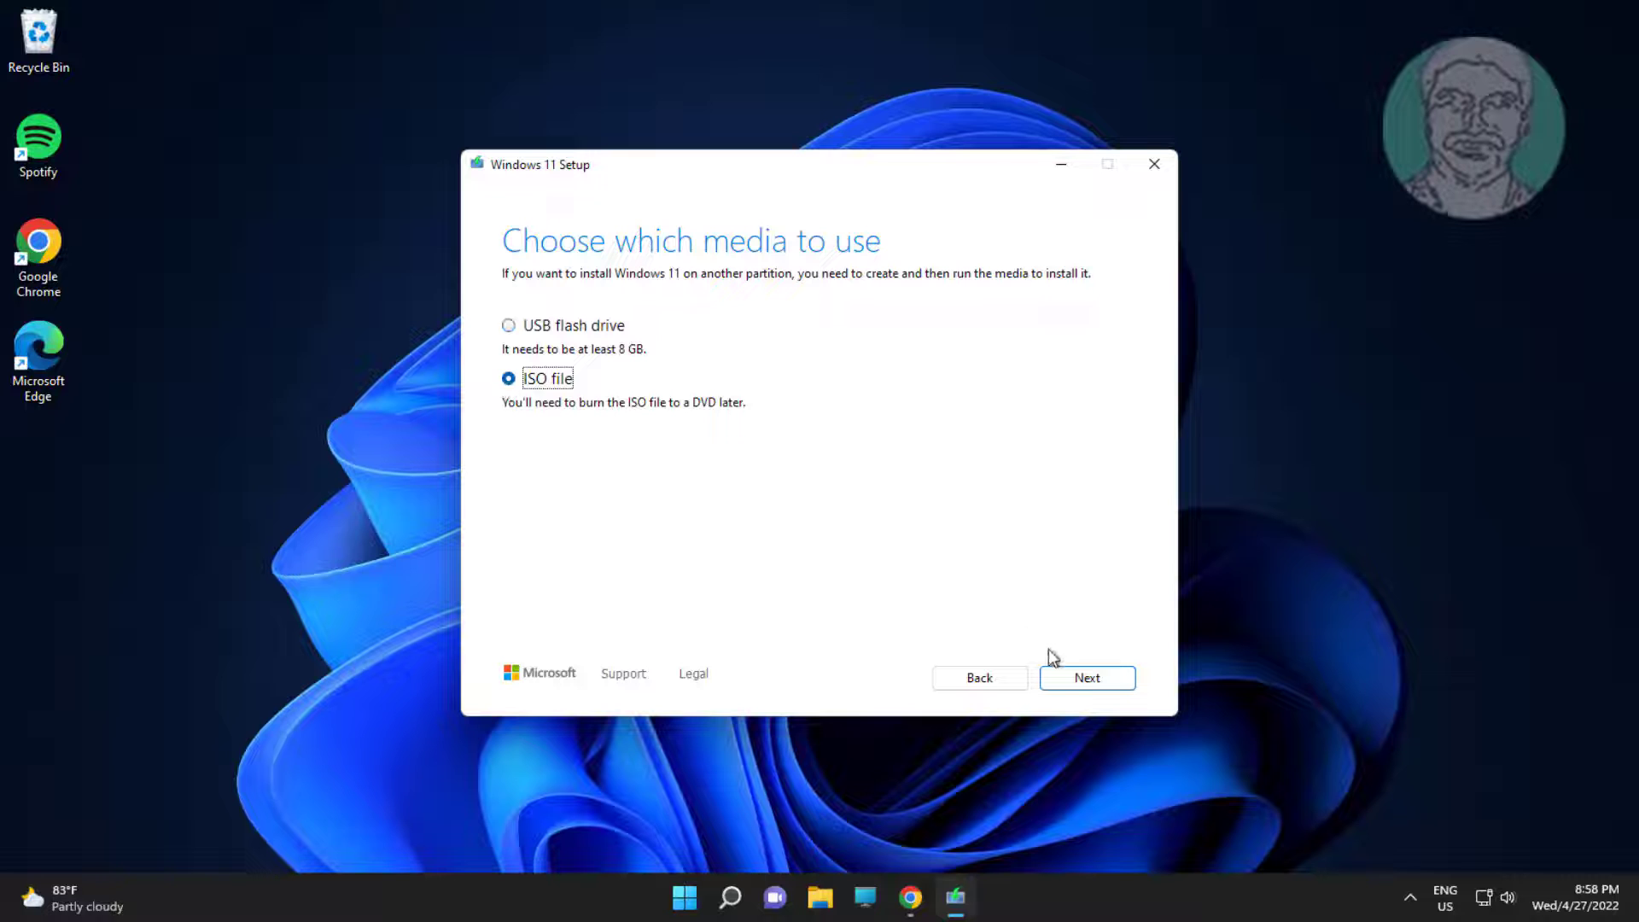
{"action": "left_click", "coordinate": [1079, 678]}
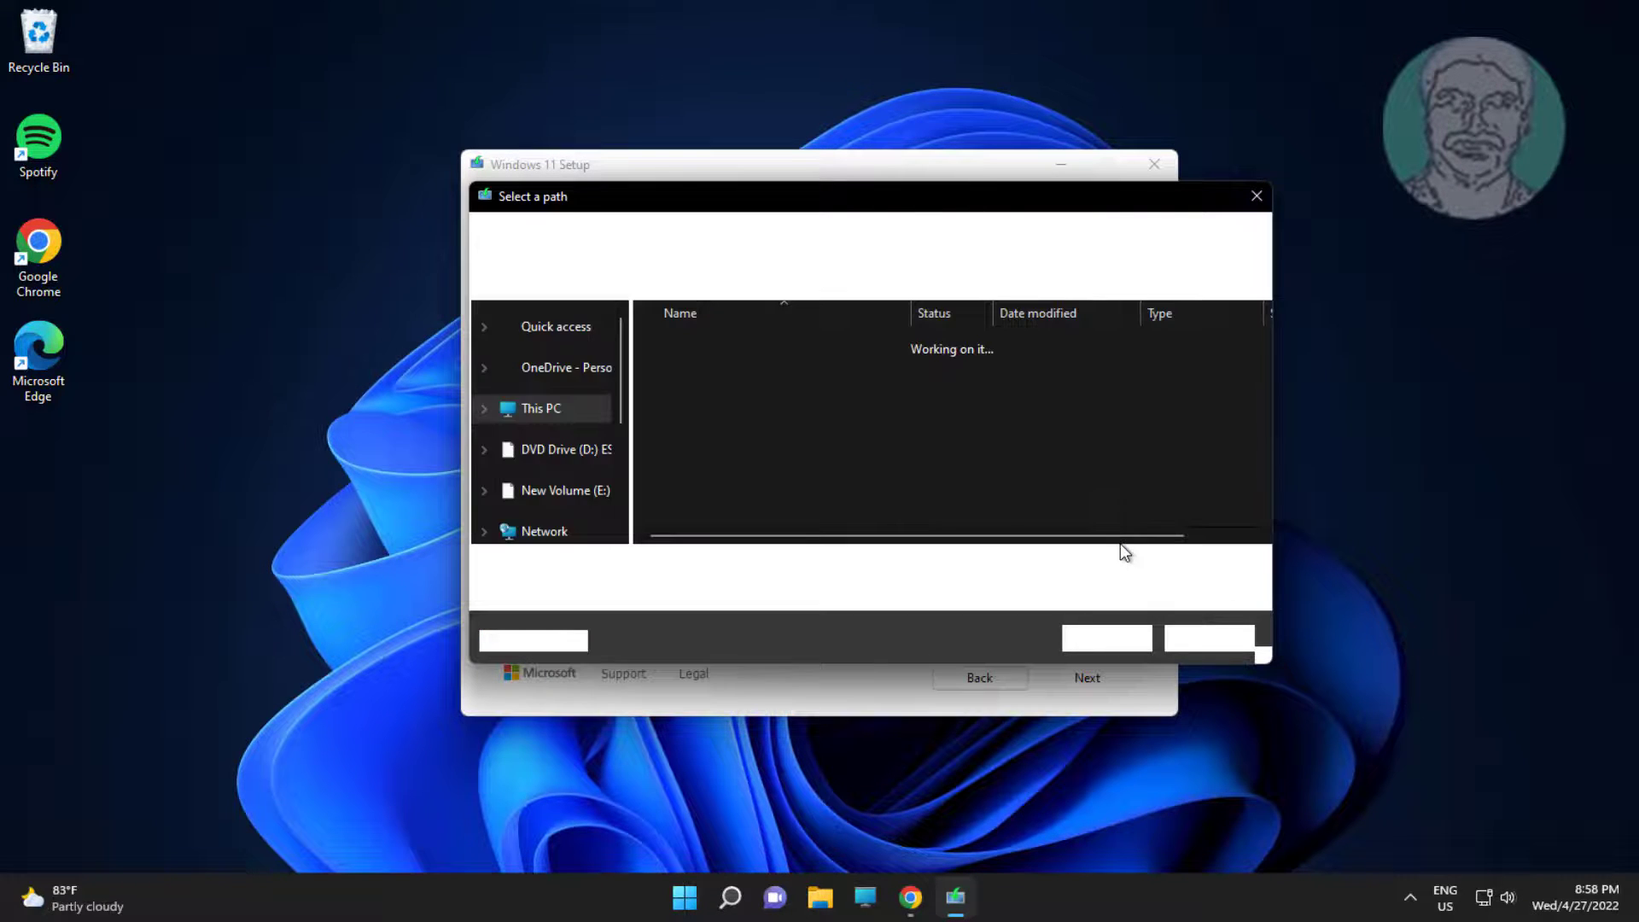
{"action": "key", "text": "Return"}
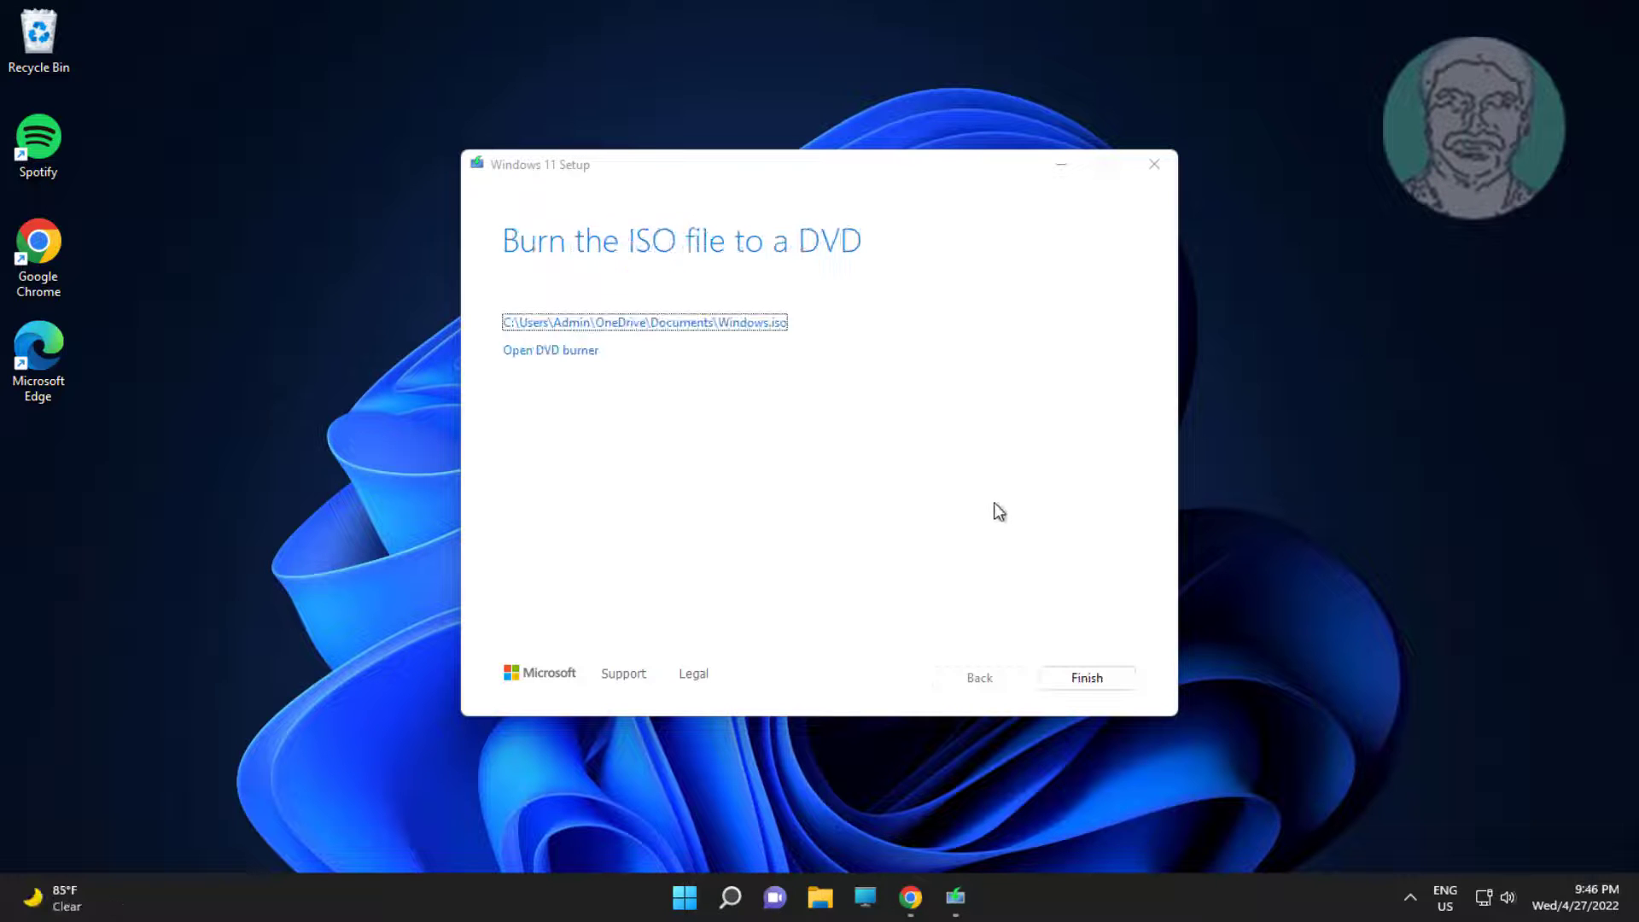
{"action": "left_click", "coordinate": [993, 502]}
{"action": "left_click", "coordinate": [1086, 677]}
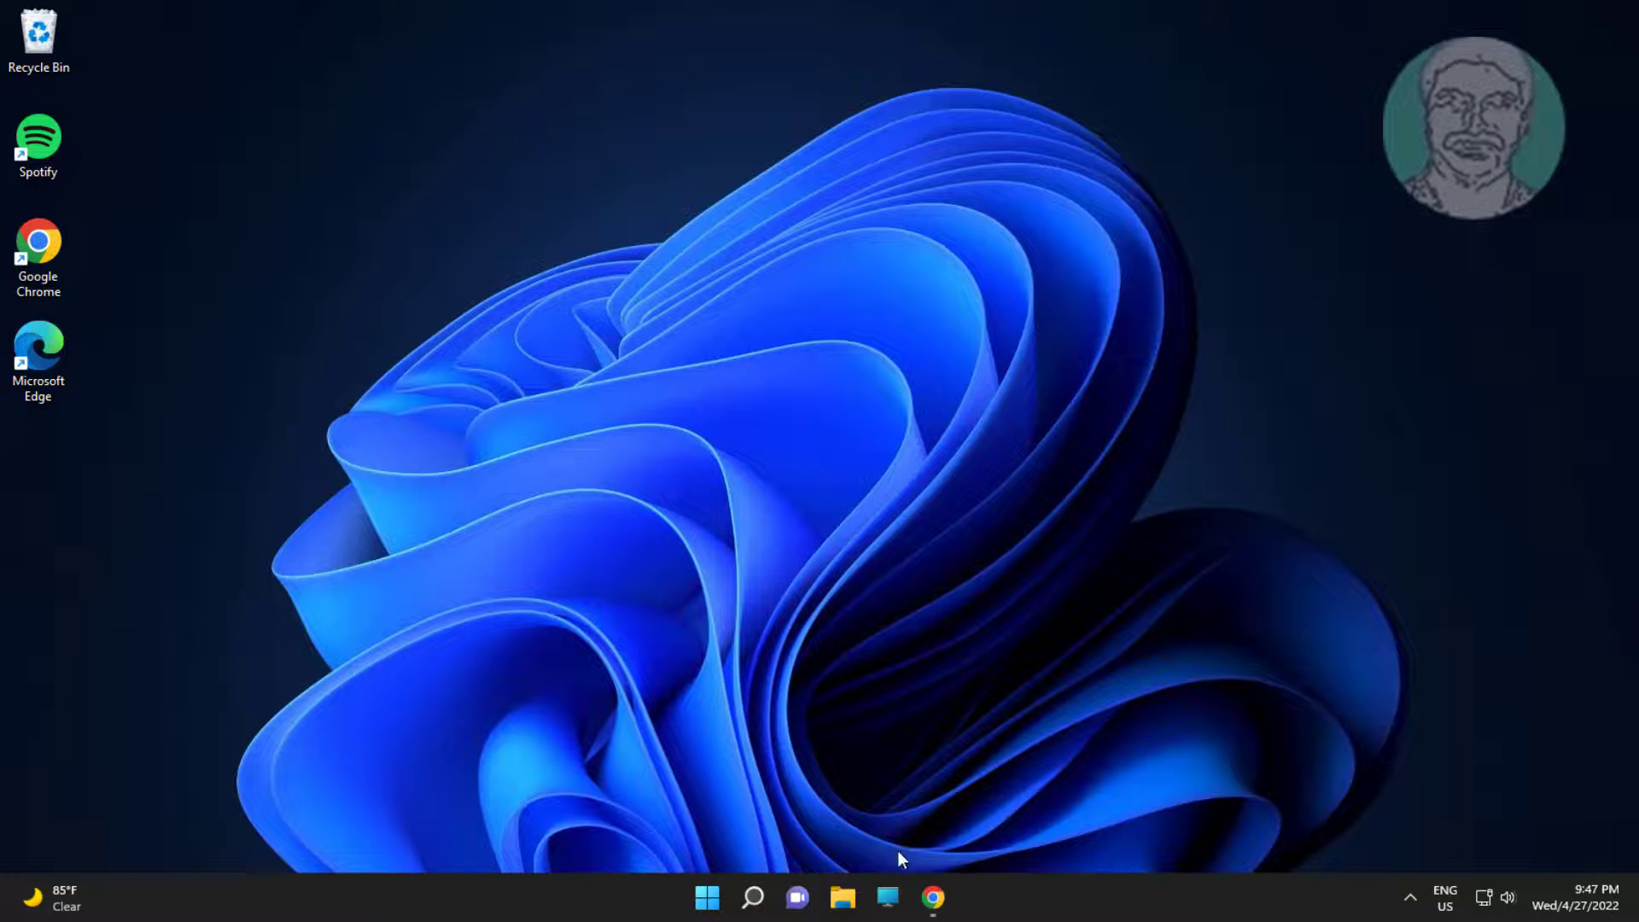
Mount Windows.iso from Documents as a virtual DVD drive and launch its setup.exe
{"action": "left_click", "coordinate": [844, 897]}
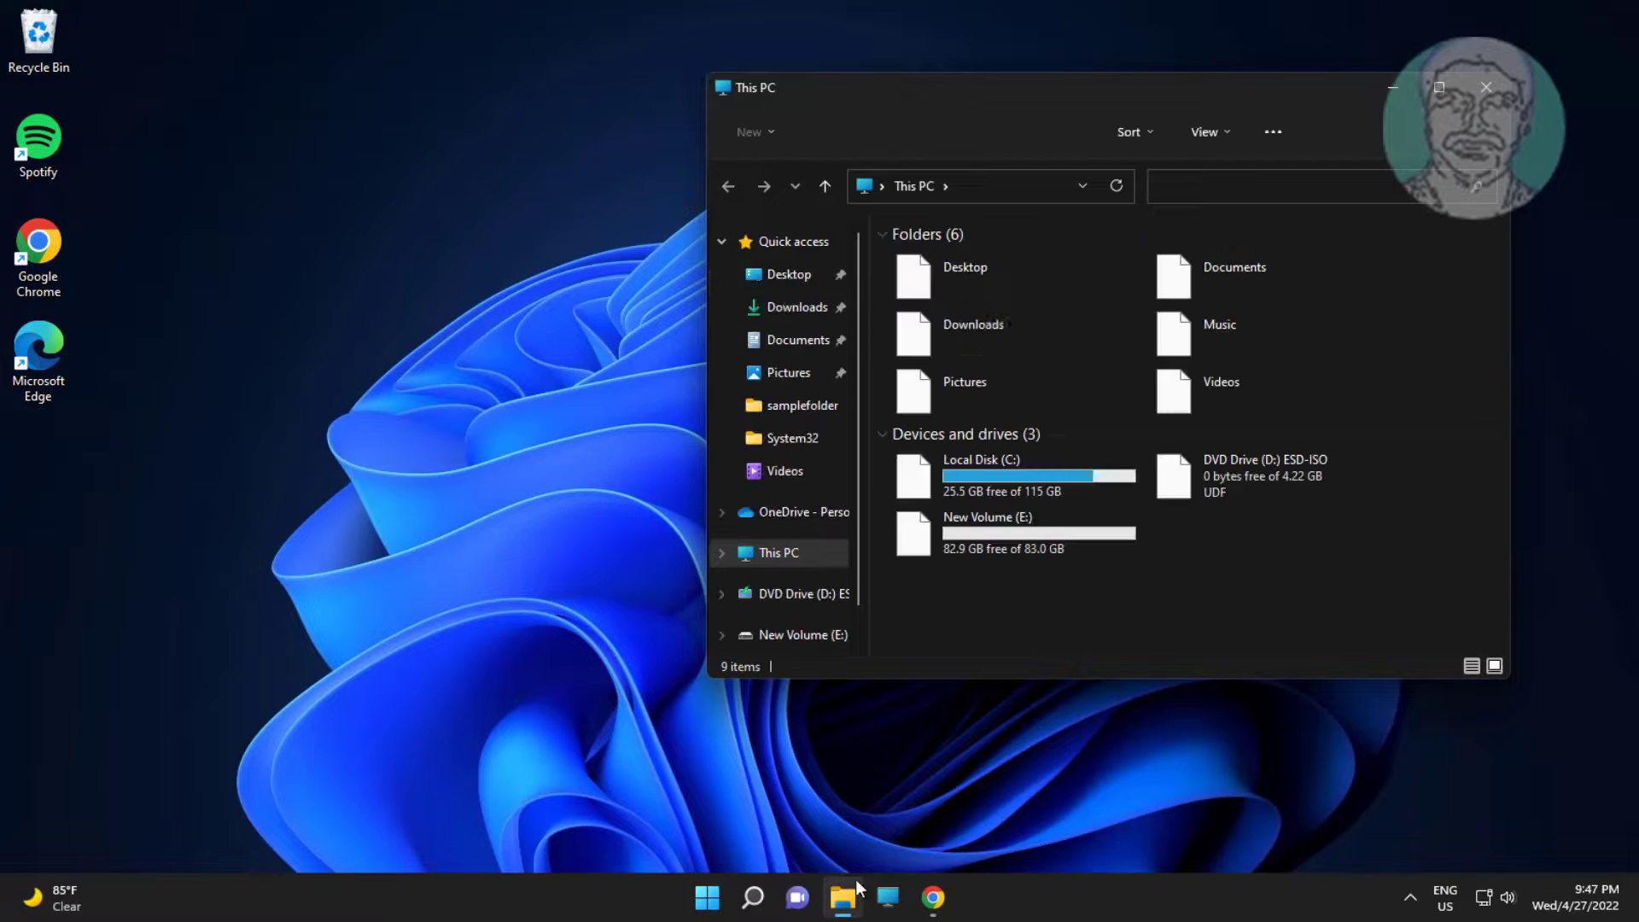
{"action": "left_click", "coordinate": [795, 354]}
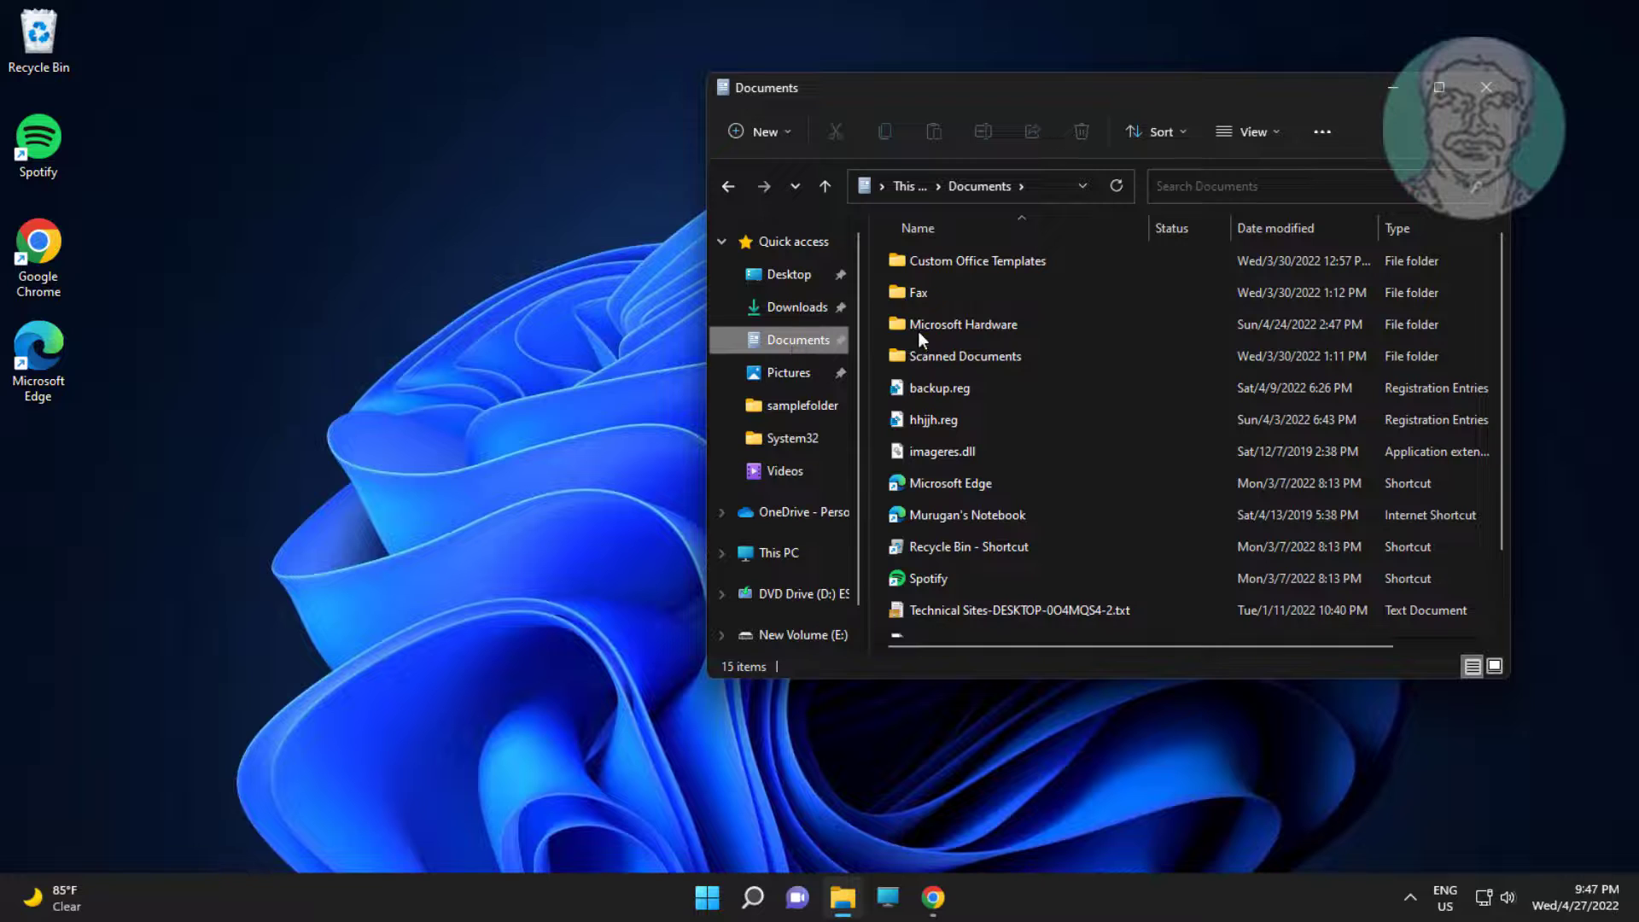
{"action": "left_click", "coordinate": [1306, 225]}
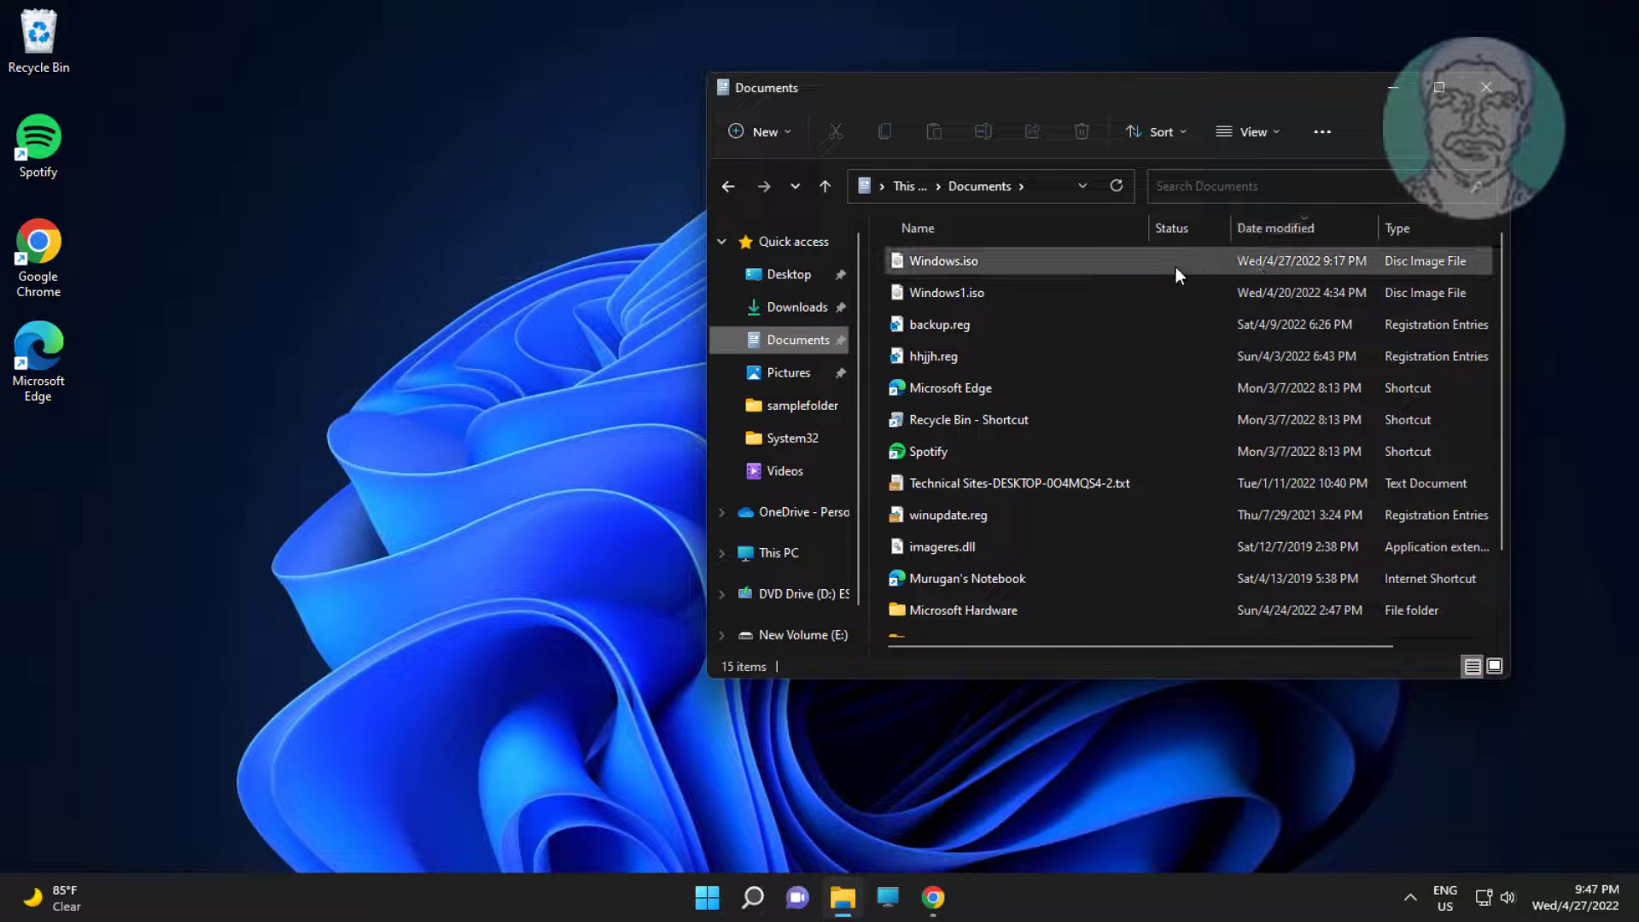
{"action": "left_click", "coordinate": [966, 263]}
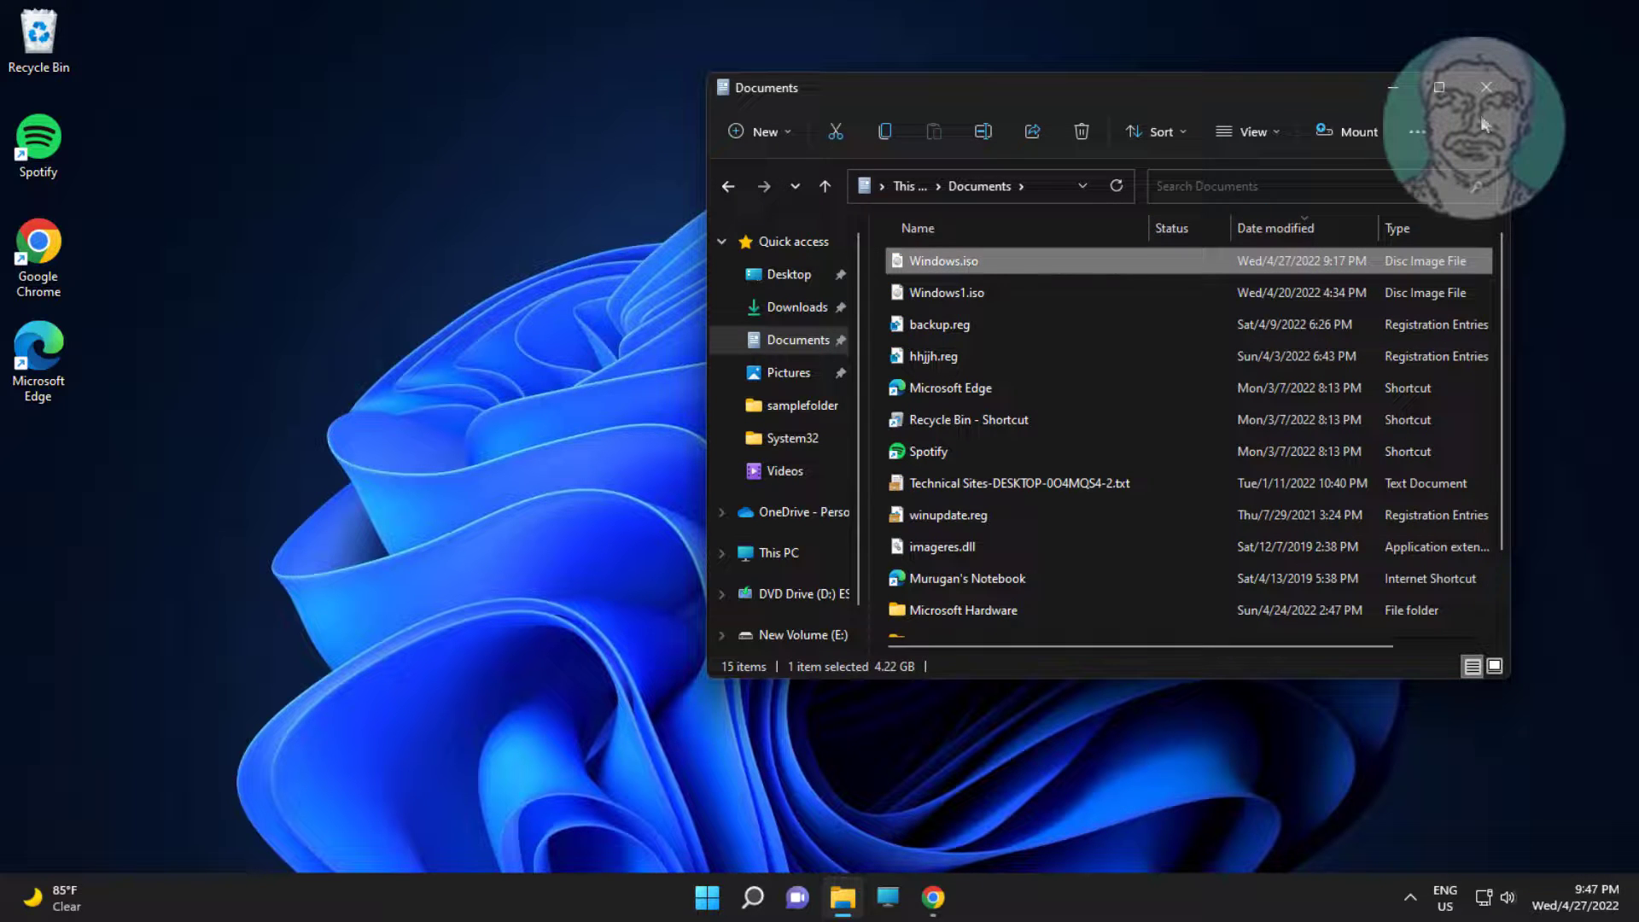
{"action": "left_click", "coordinate": [1347, 132]}
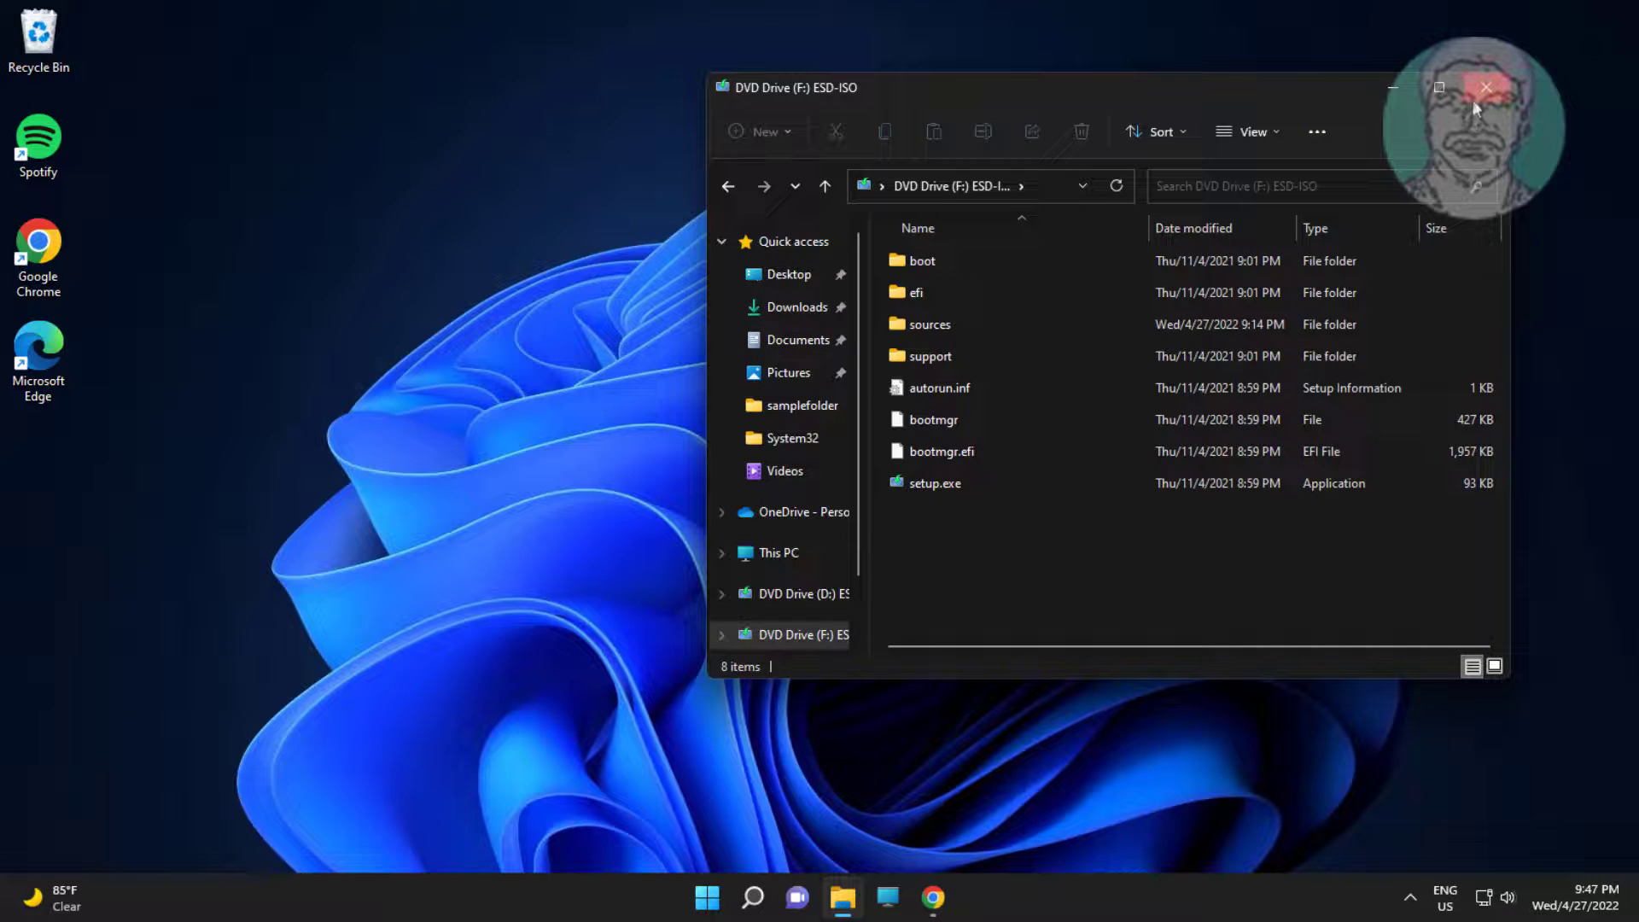
{"action": "left_click", "coordinate": [956, 490]}
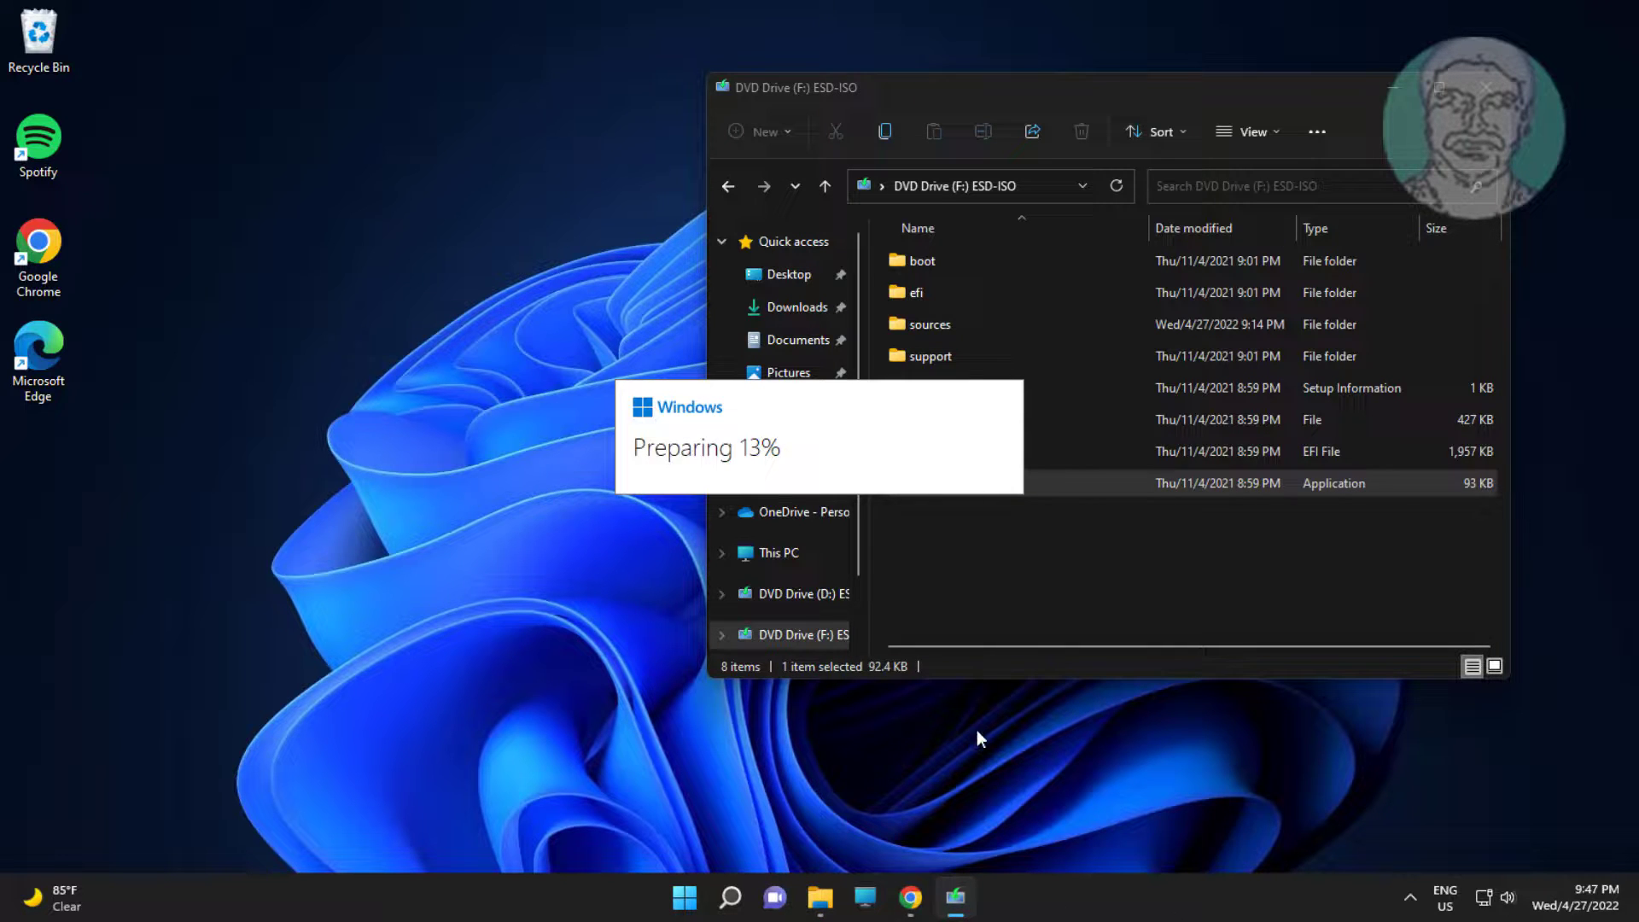
{"action": "left_click", "coordinate": [1488, 88]}
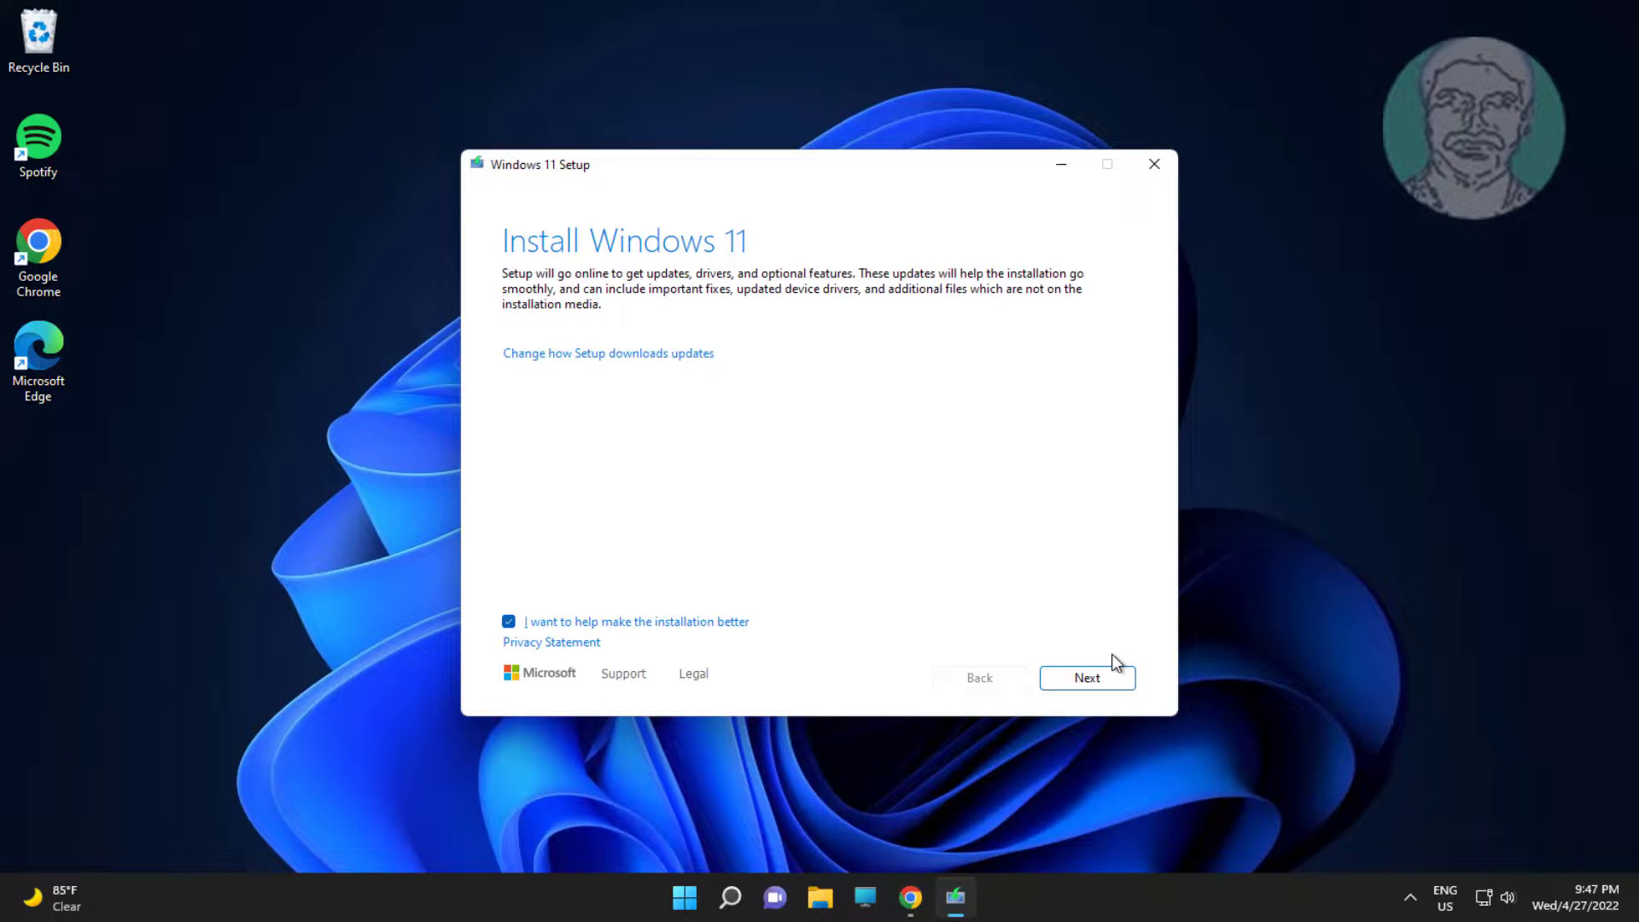
Accept the license terms and start the Windows 11 Pro upgrade keeping files and apps
{"action": "left_click", "coordinate": [1113, 676]}
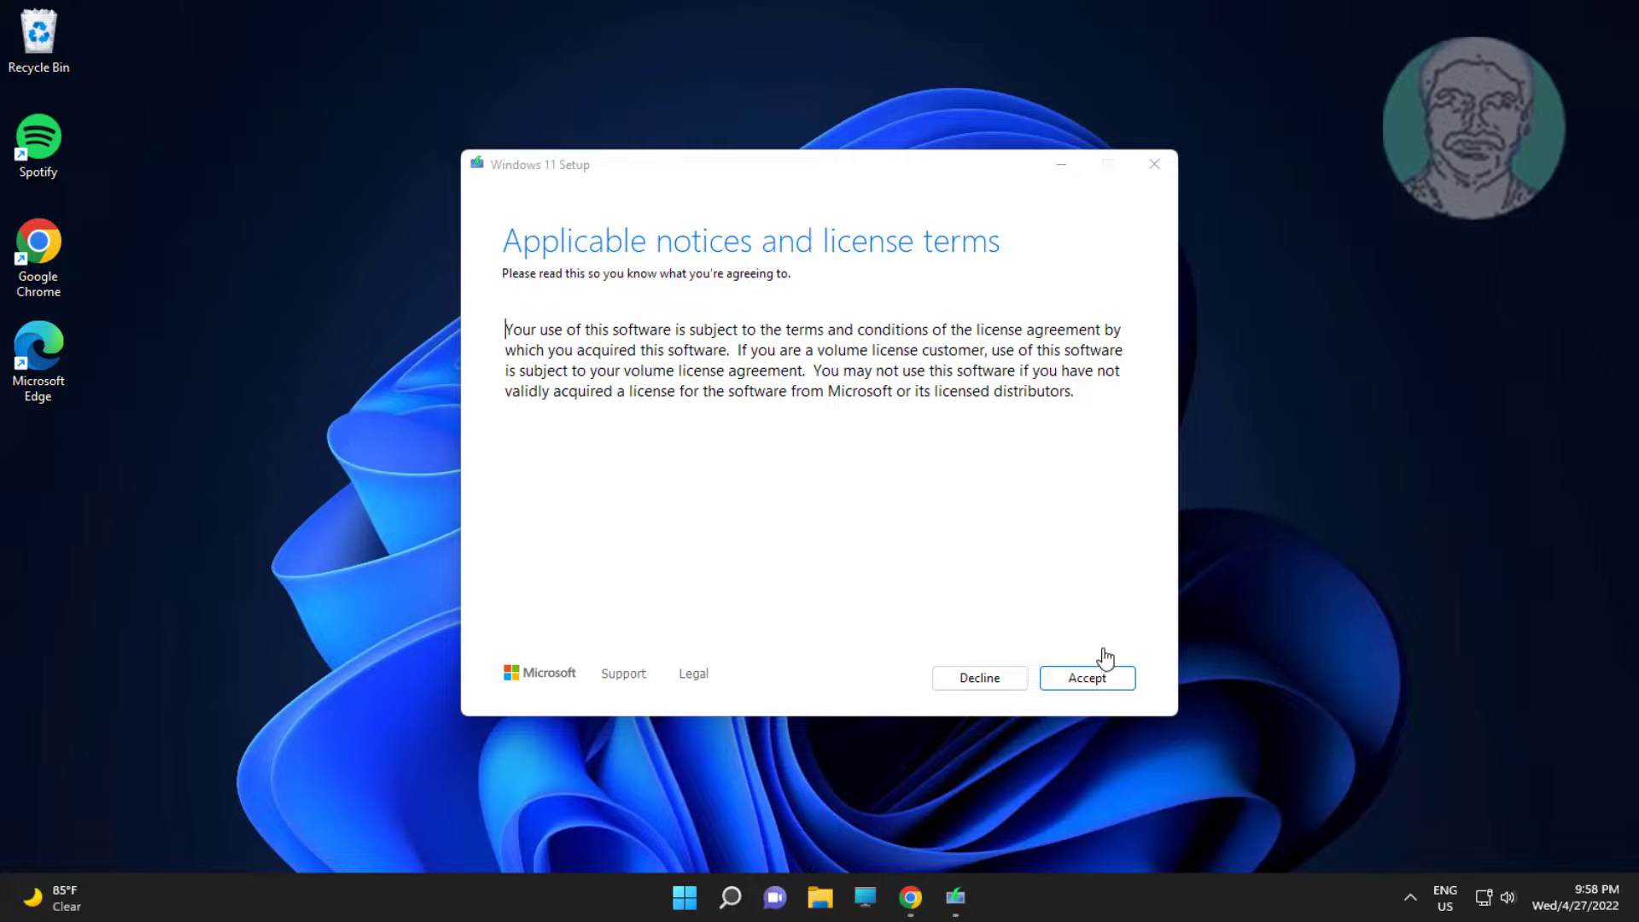
{"action": "left_click", "coordinate": [1104, 671]}
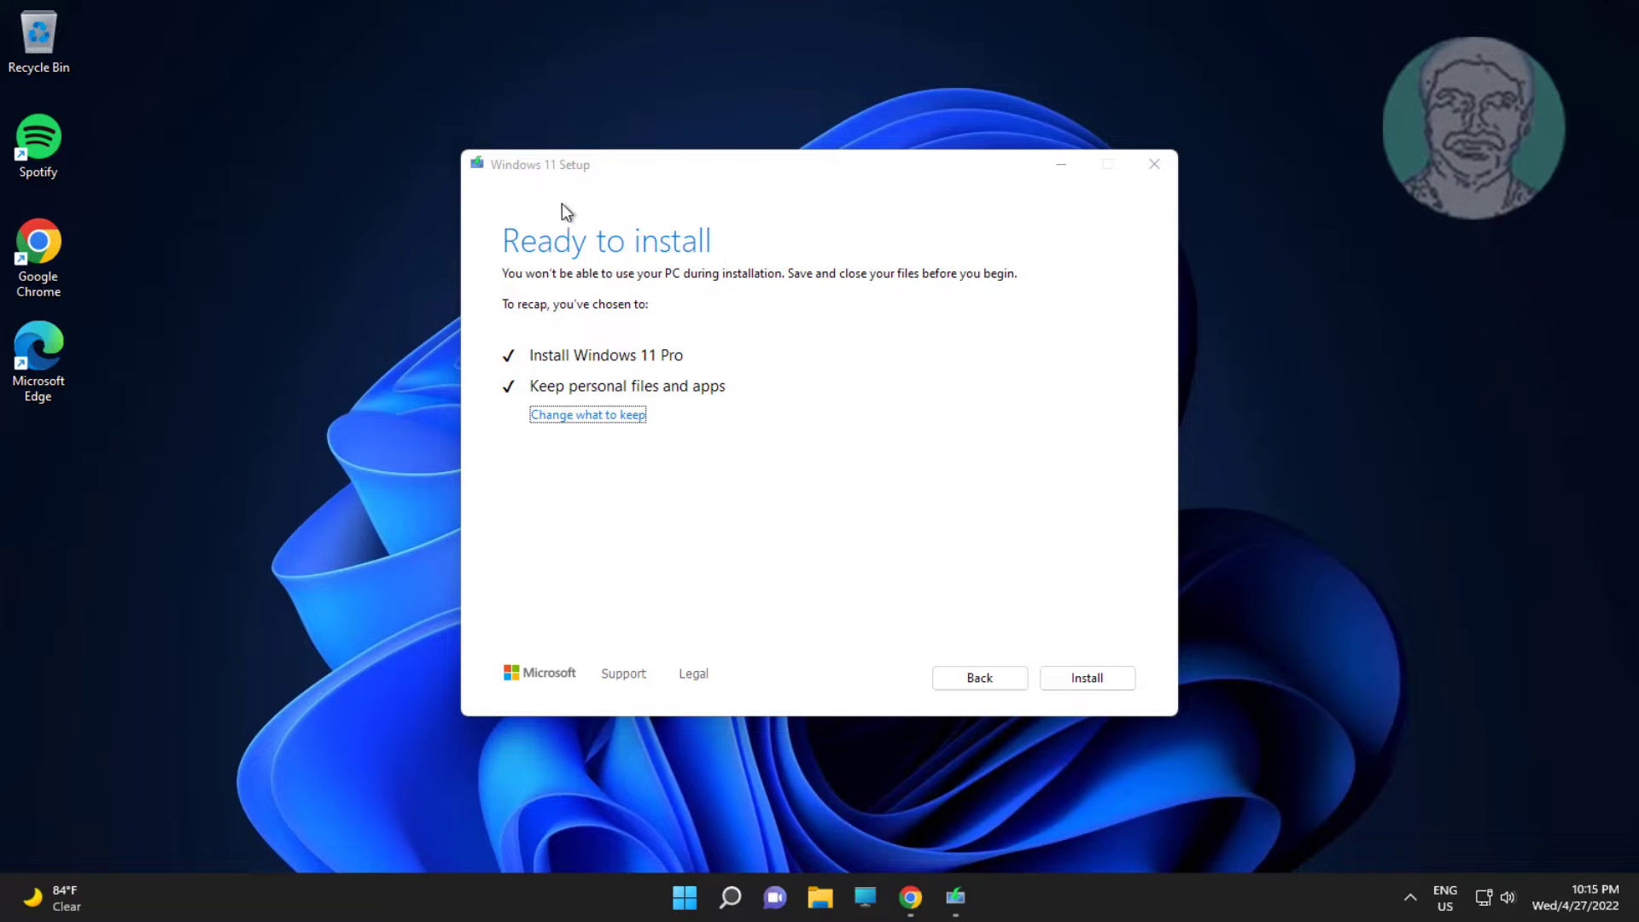
{"action": "left_click", "coordinate": [1100, 677]}
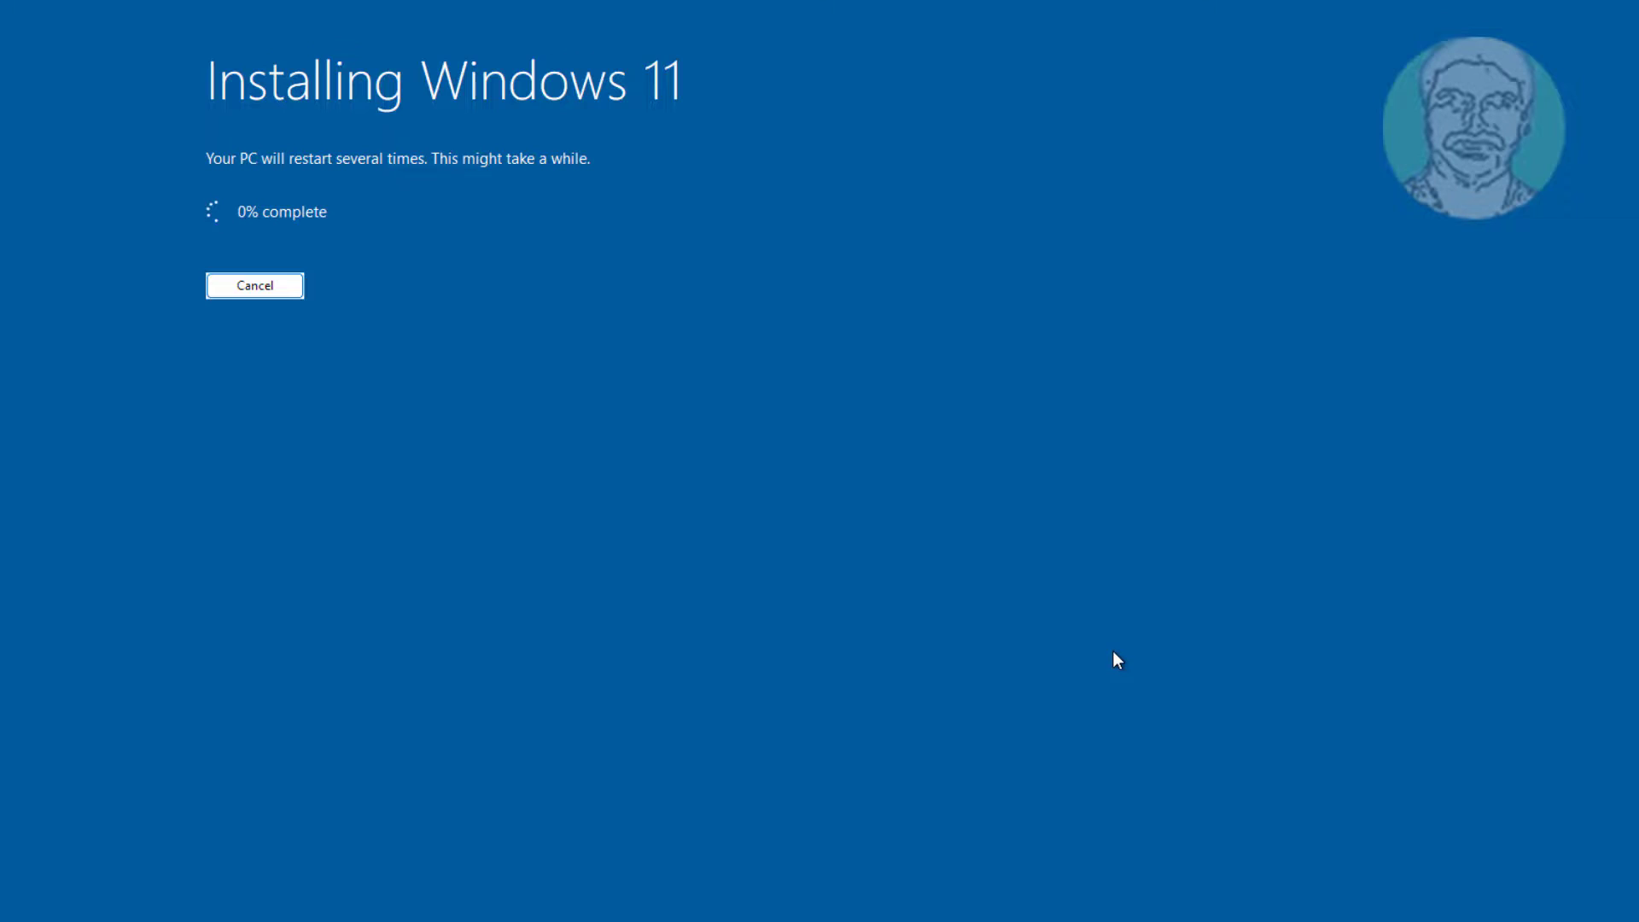